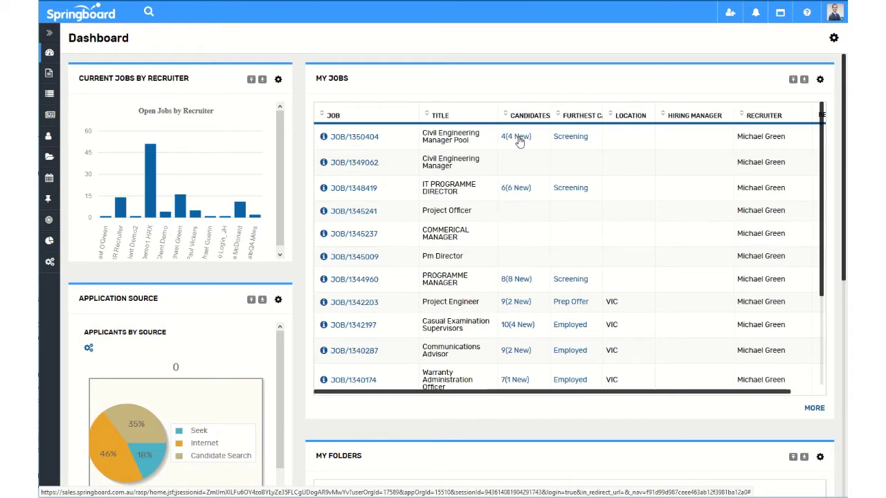
- Open the candidates of the Civil Engineering Manager Pool job and start creating a rule for the Screening stage
left_click(519, 137)
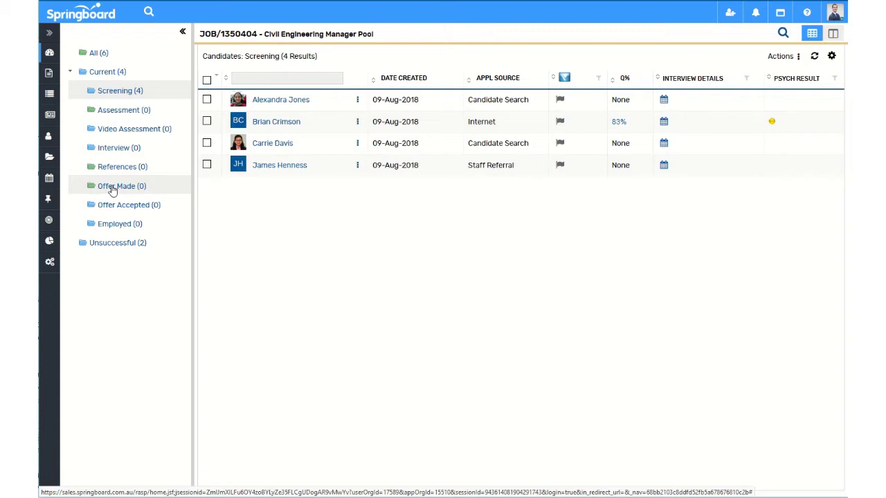
right_click(111, 97)
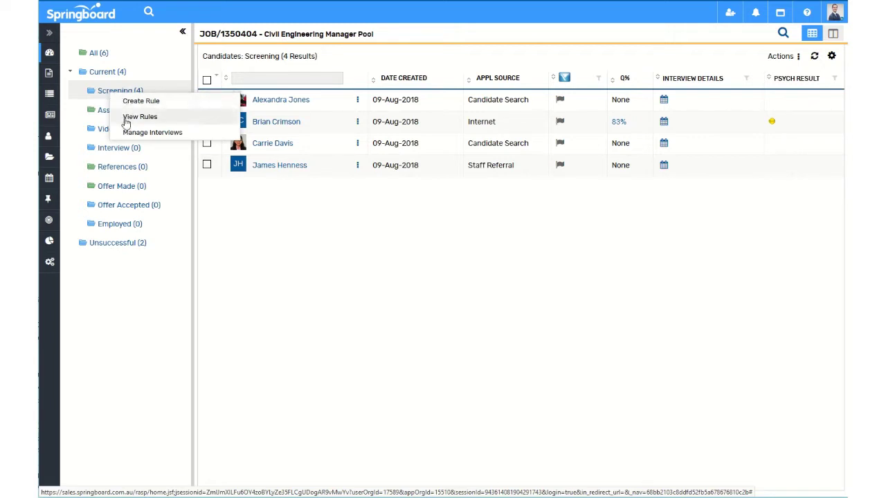
left_click(130, 103)
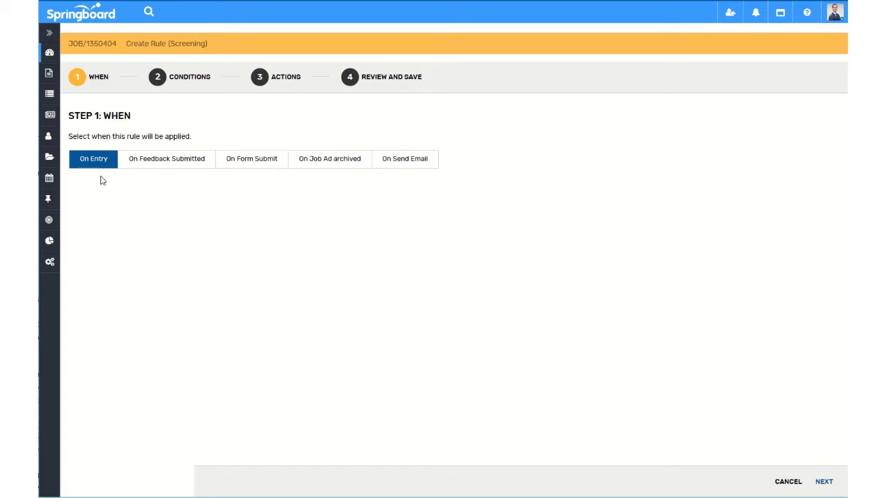
- Try the On Send Email, On Feedback Submitted, On Form Submit and On Job Ad archived triggers for the rule
left_click(411, 164)
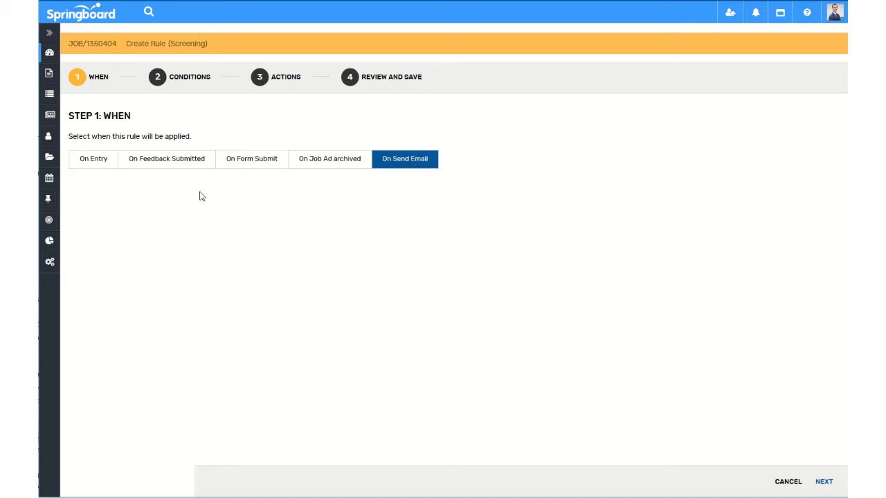
left_click(169, 168)
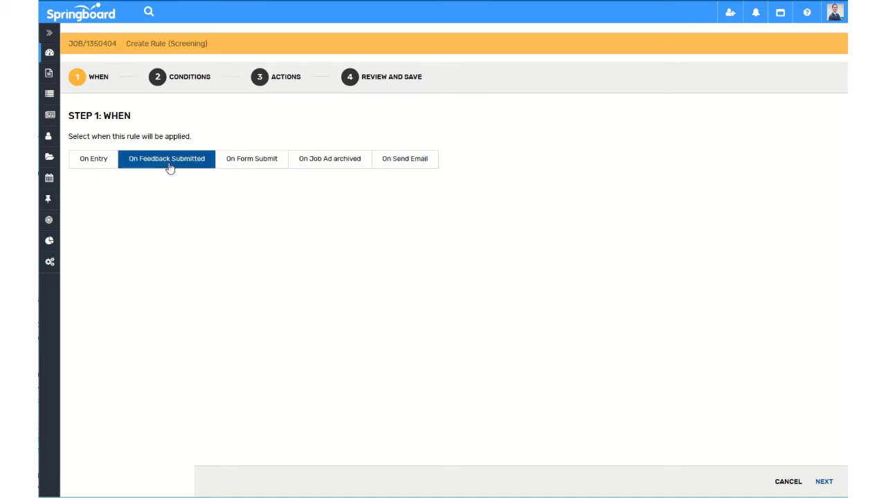
left_click(266, 169)
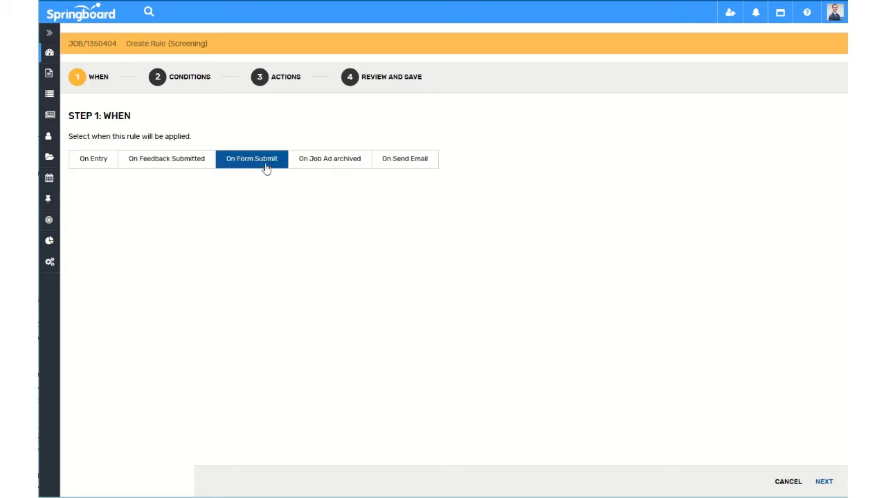
left_click(101, 169)
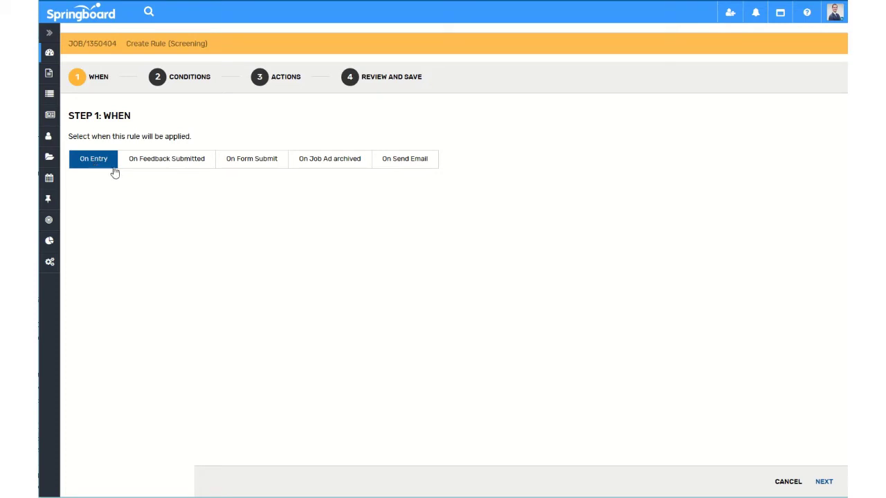
left_click(407, 165)
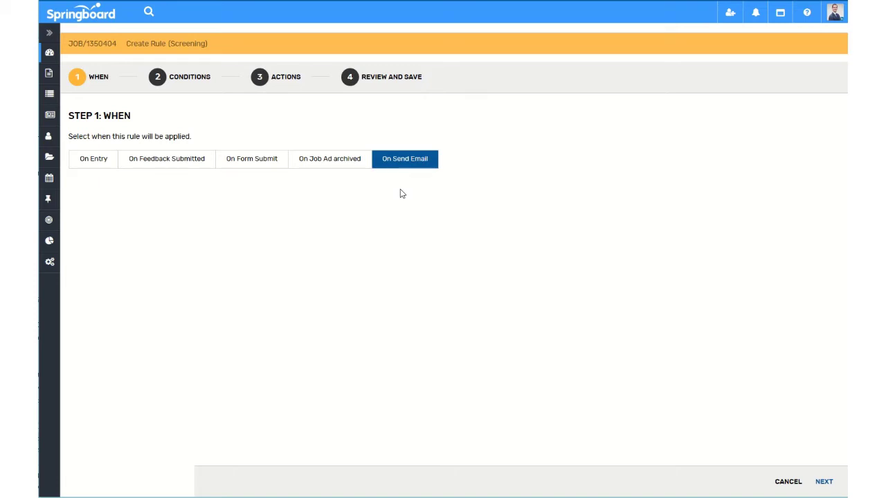
left_click(164, 163)
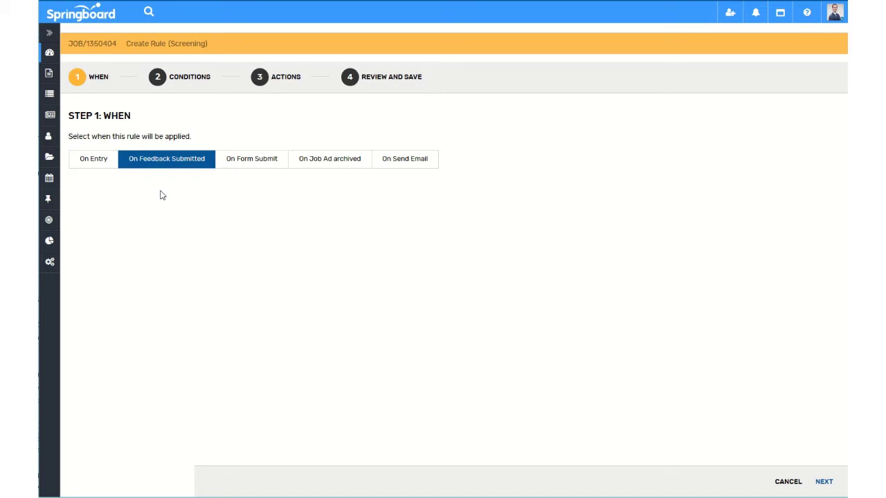
left_click(245, 166)
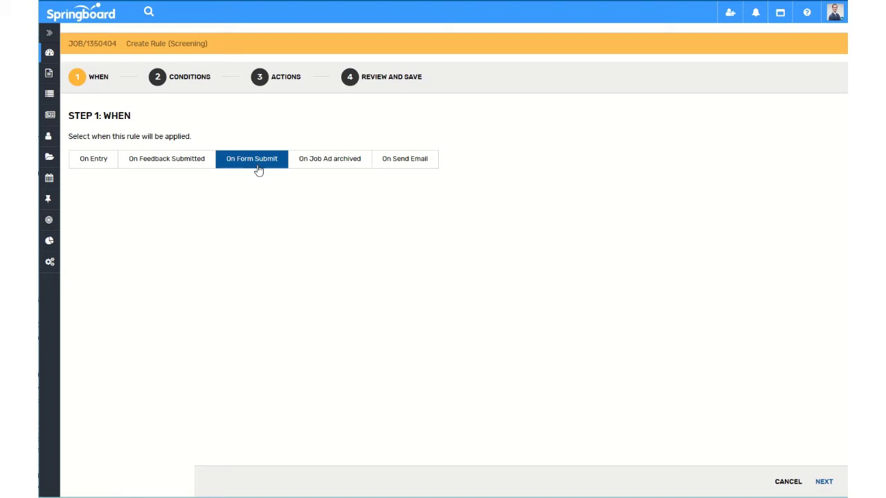
left_click(331, 169)
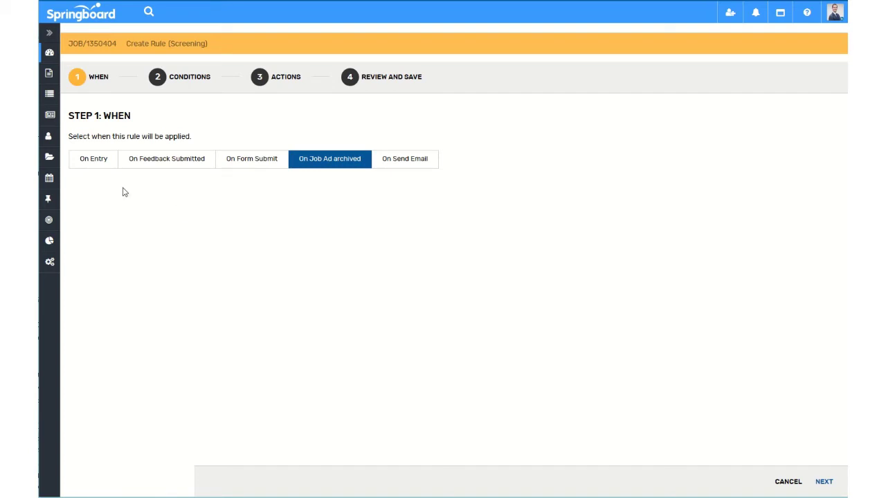
- Set the rule to apply On Entry and add a Legal Work Status condition
left_click(82, 160)
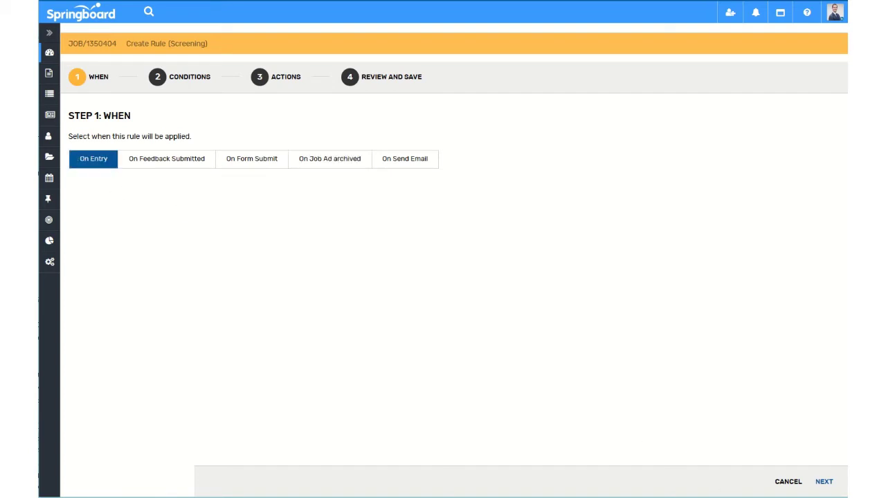
left_click(825, 484)
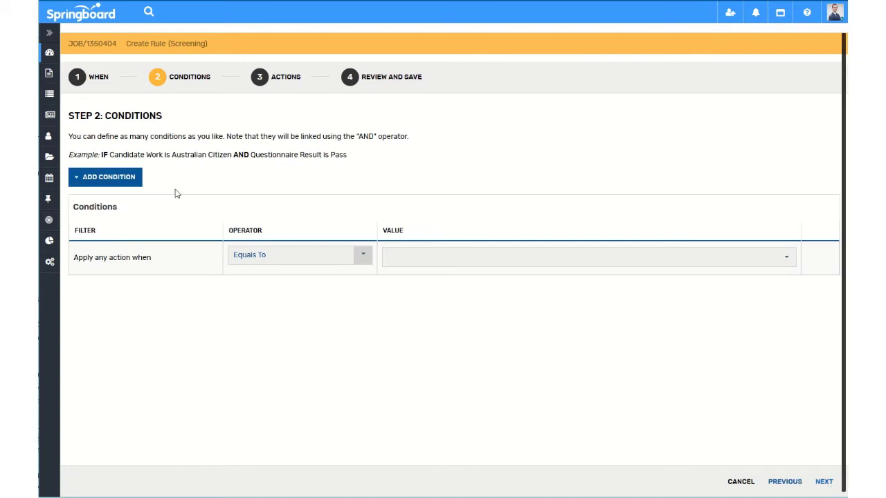
left_click(116, 181)
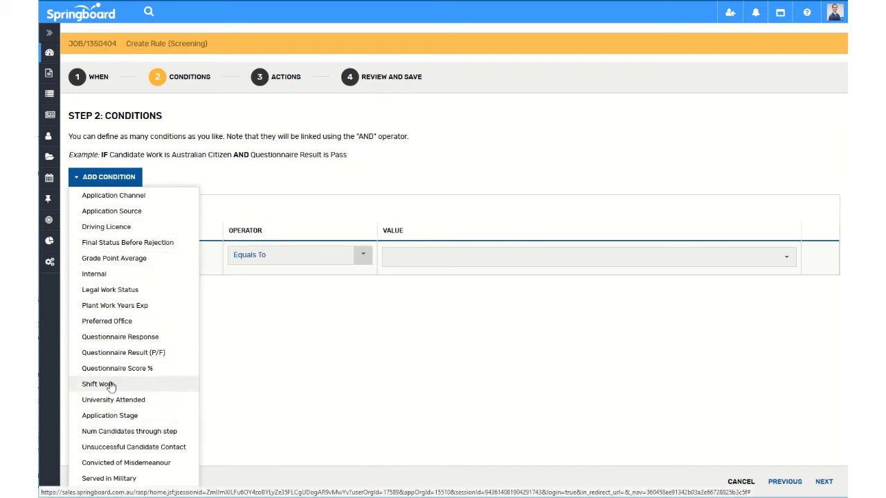
left_click(121, 296)
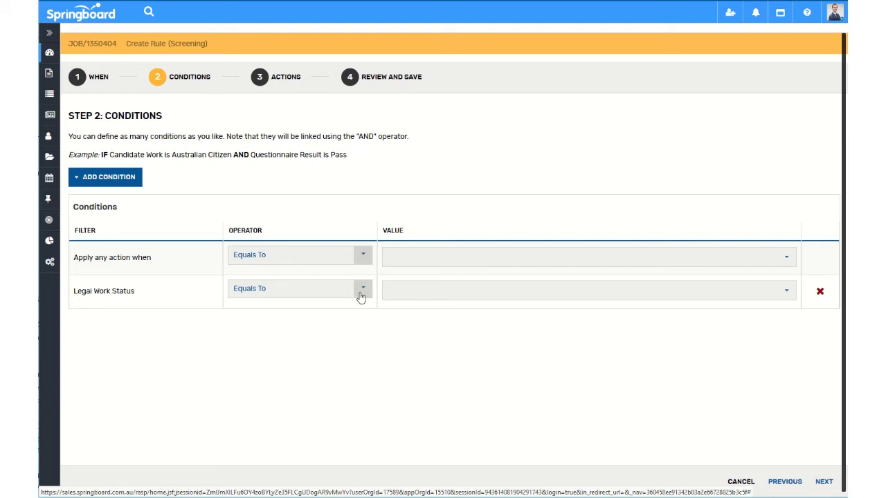
- Set the Legal Work Status condition to Not Equal To Australian Citizen, Australian/New Zealand Citizenship, Australian Resident, 417 Working Holiday Visa and 457 Working Visa
left_click(787, 296)
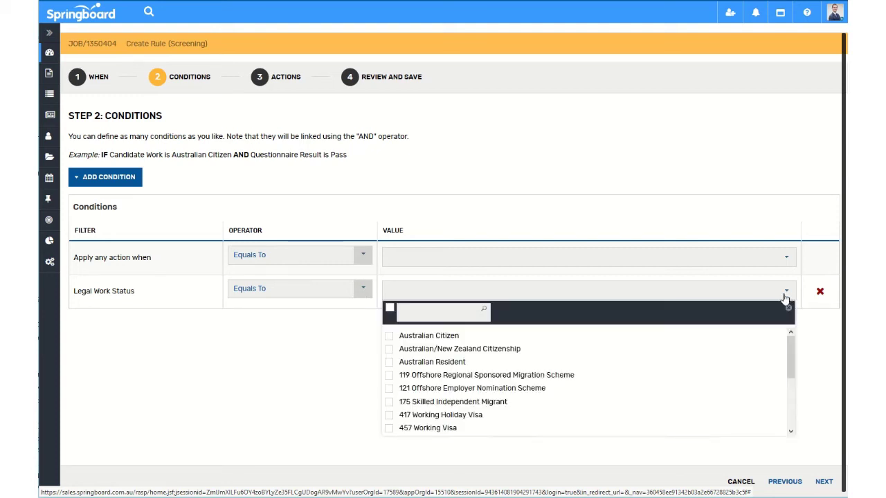
left_click(392, 336)
left_click(390, 350)
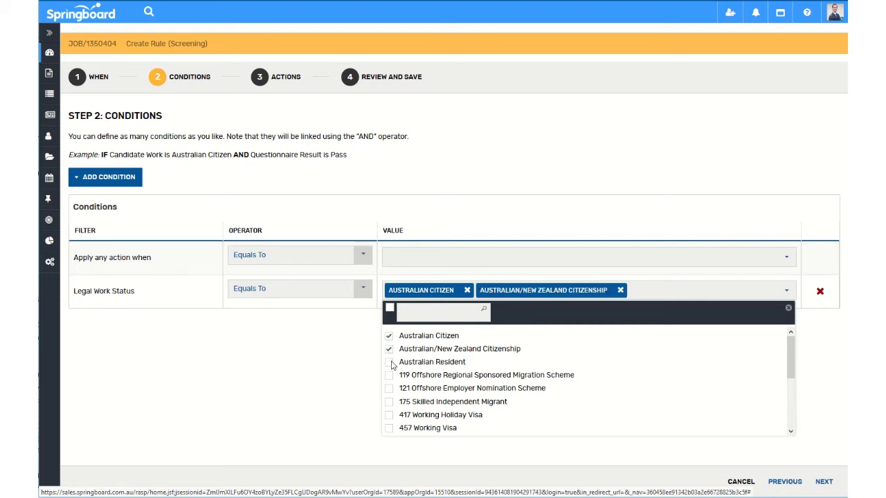
left_click(390, 362)
left_click(392, 416)
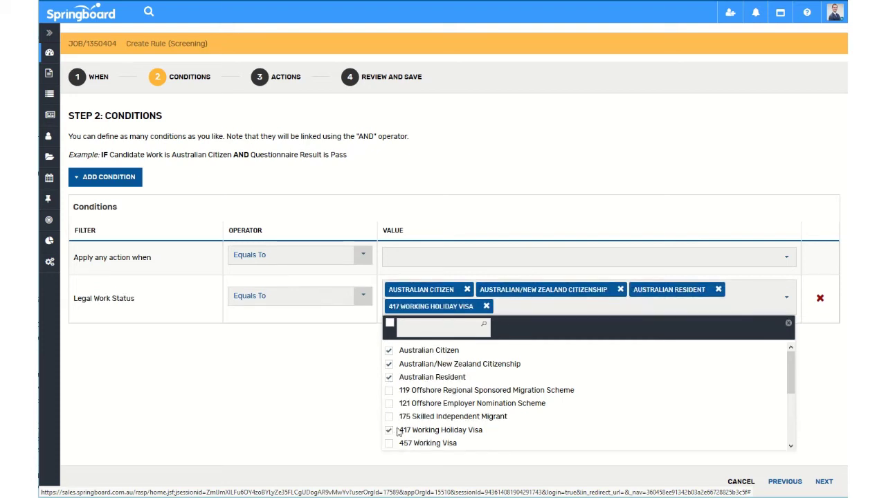
left_click(391, 442)
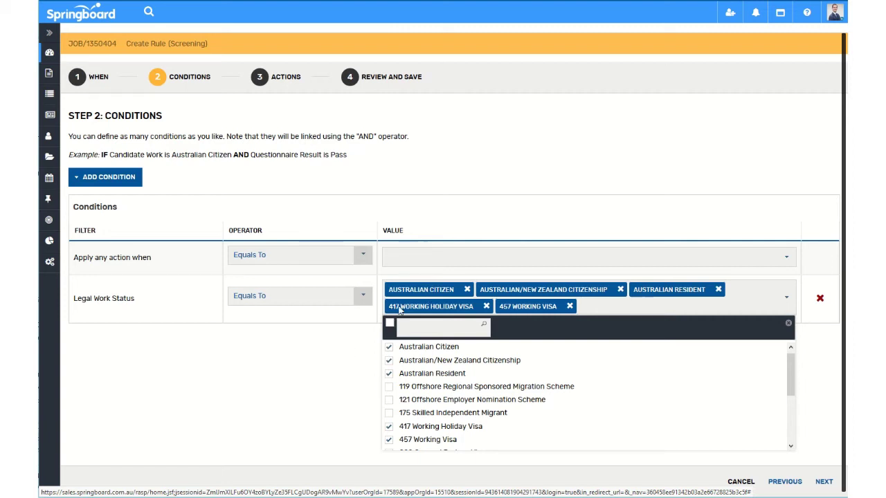
left_click(321, 354)
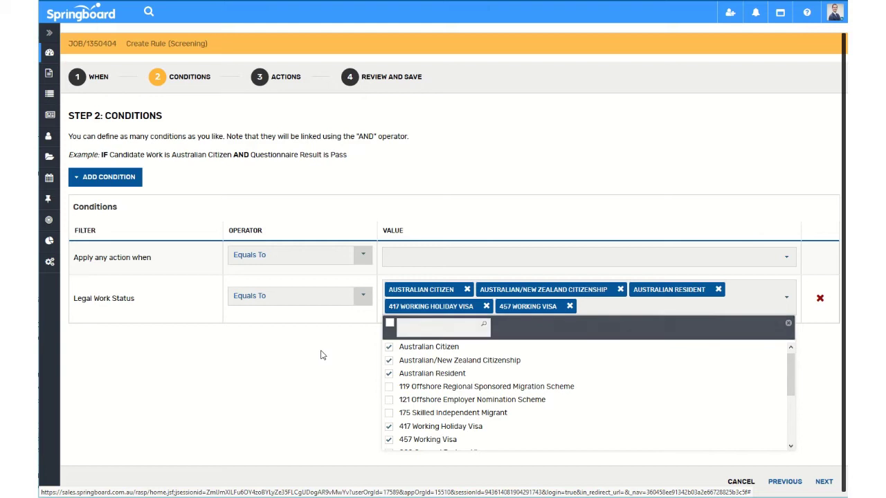
left_click(363, 296)
left_click(275, 331)
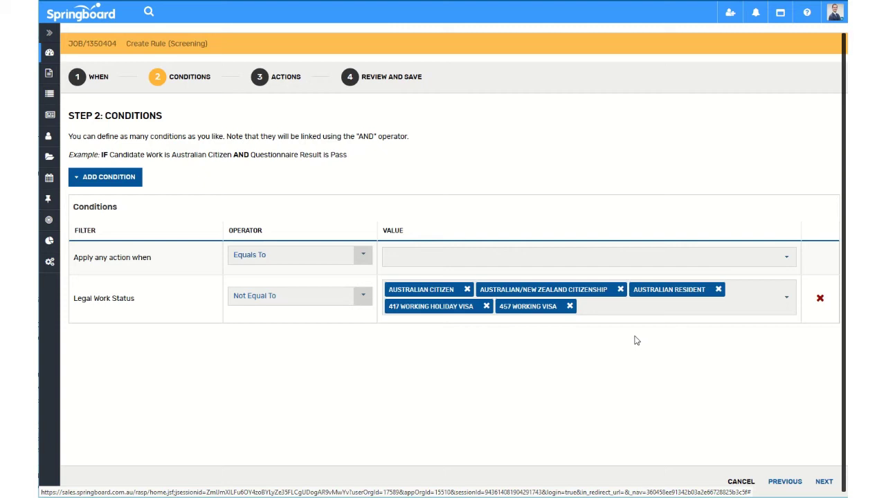
- Apply the actions when either the recruiter or the Rules Engine moves the candidate, and continue to the rule's actions
left_click(785, 260)
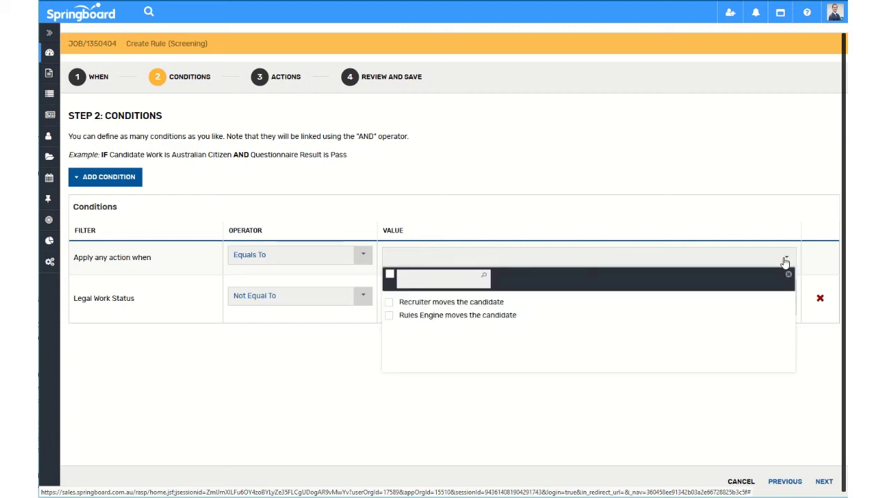
left_click(389, 302)
left_click(389, 315)
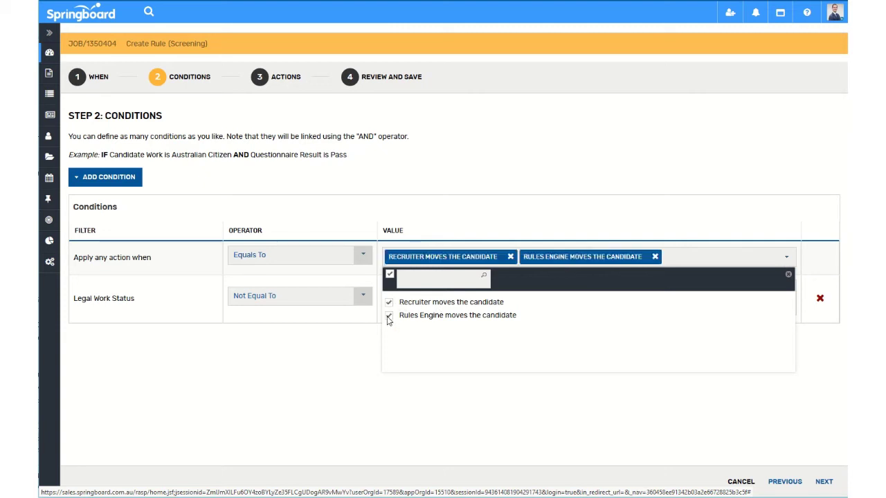
left_click(290, 388)
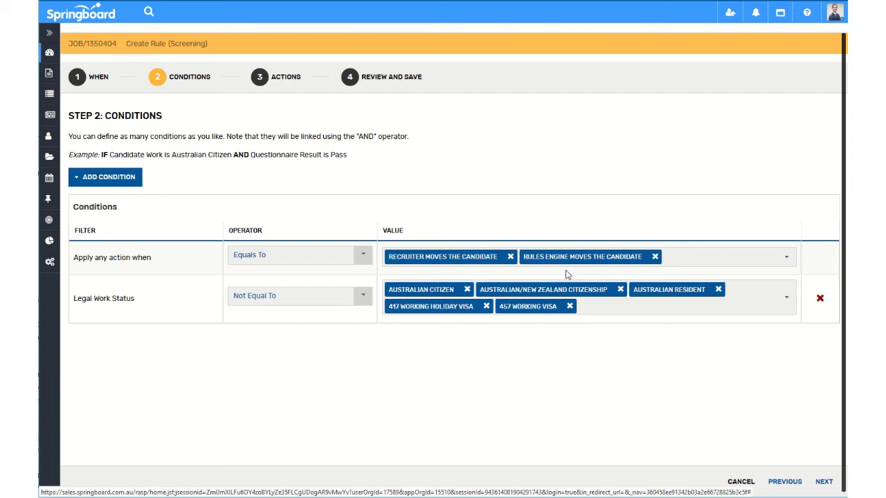
left_click(823, 482)
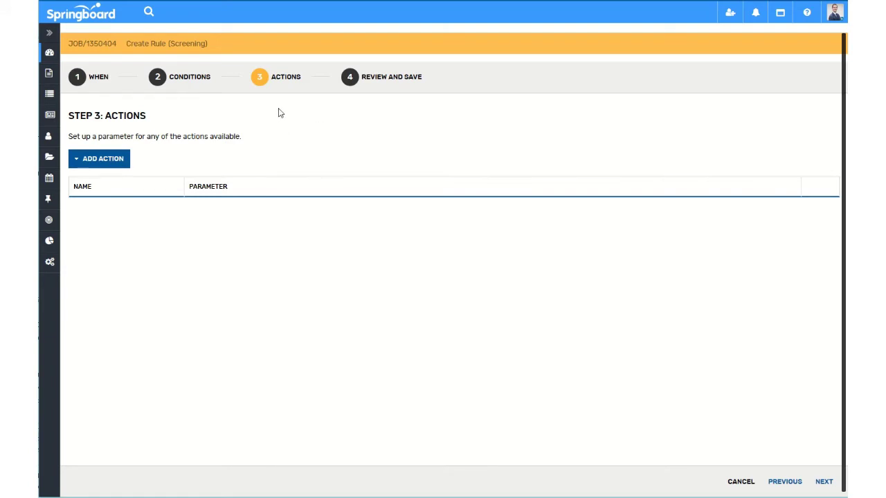
- Add a Change Status action with the new status Reject and the reason "No rights to work in Australia"
left_click(102, 160)
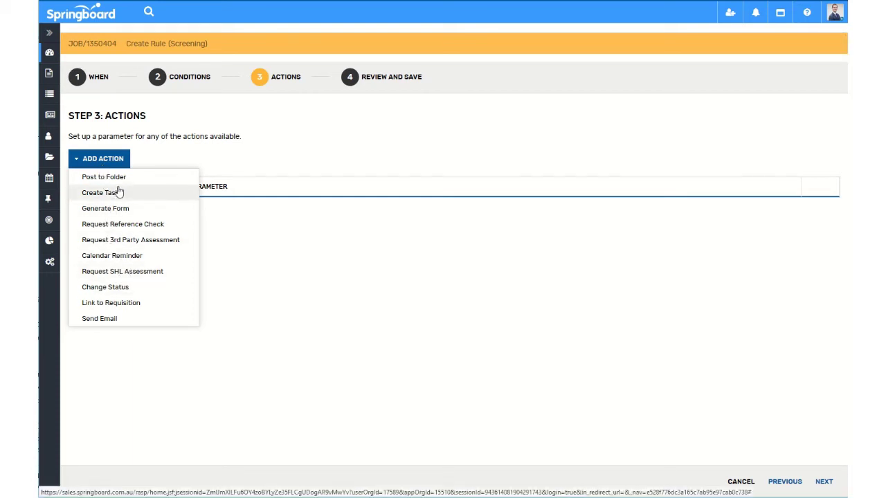
left_click(119, 293)
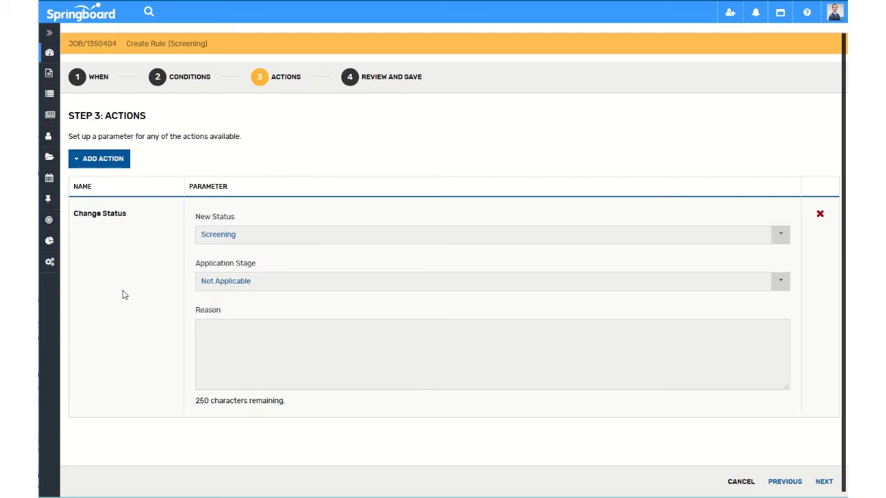
left_click(265, 235)
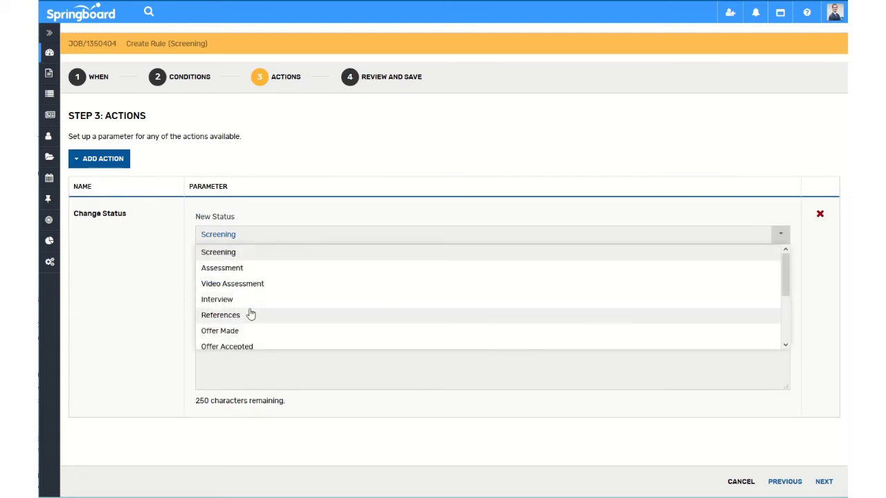
scroll(251, 311, "down", 3)
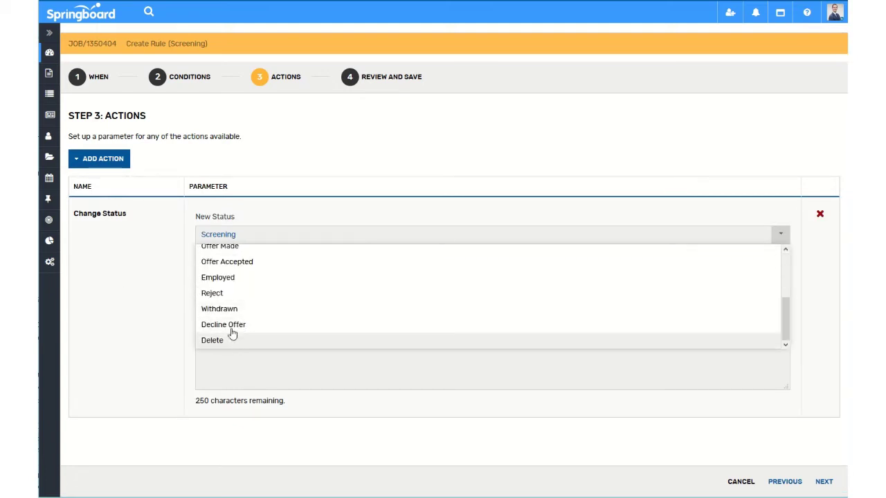
left_click(228, 296)
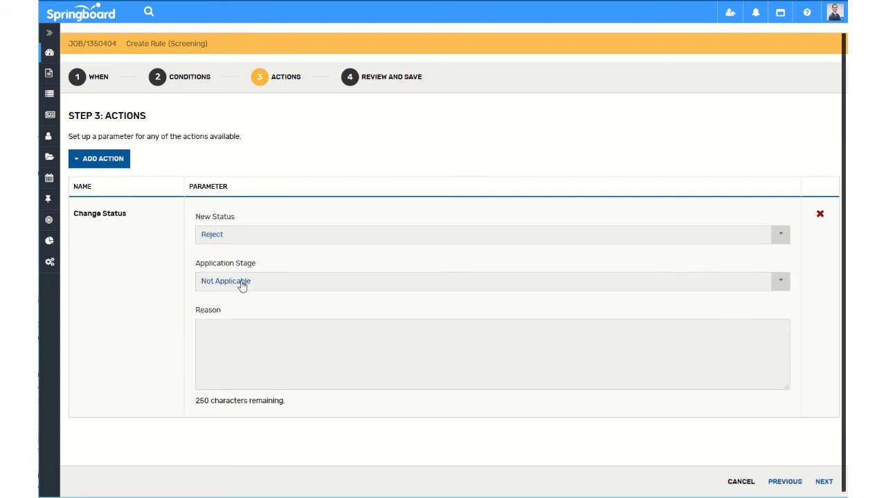
left_click(265, 351)
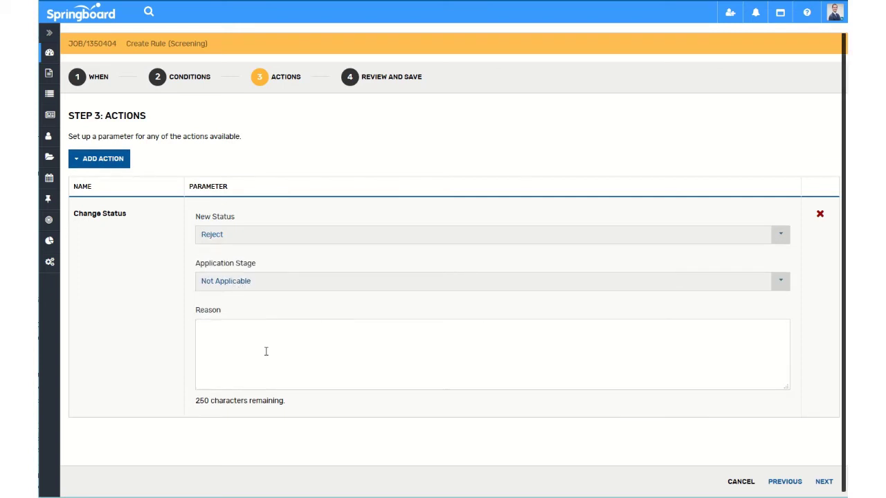
type("No rights to work in Australia")
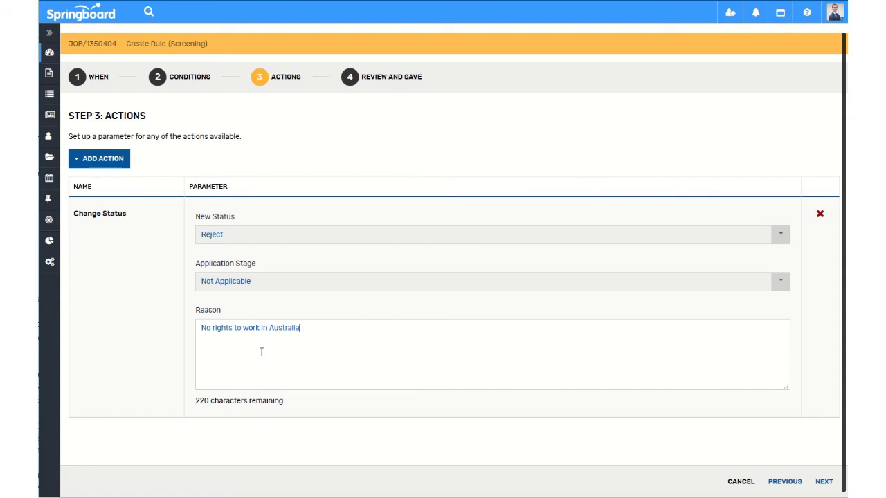
- Add a Send Email action to the rule that uses the Reject email template
left_click(105, 166)
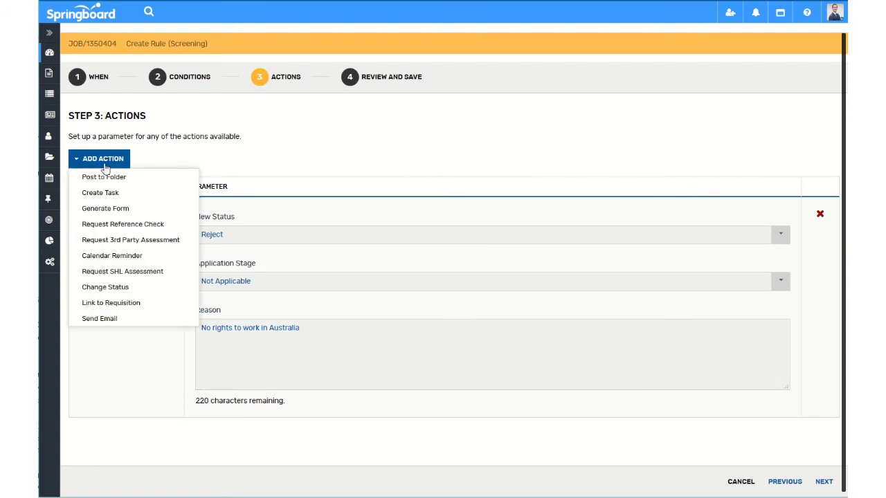
left_click(107, 322)
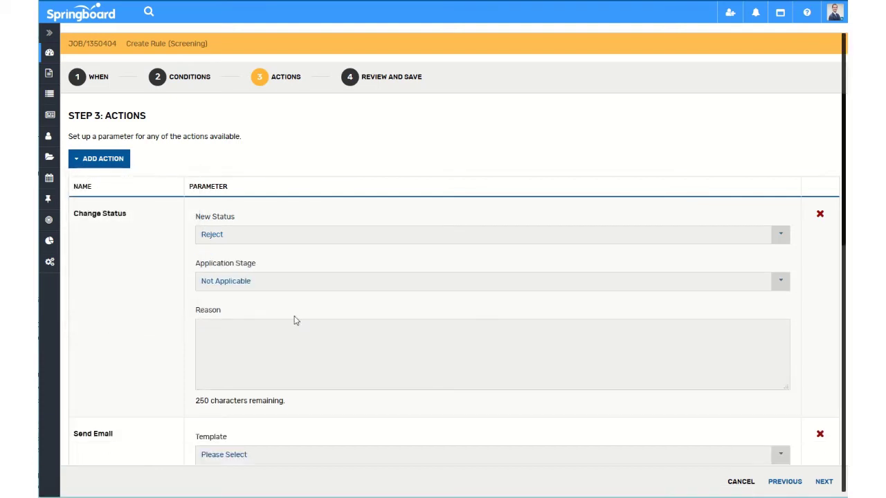
scroll(182, 342, "down", 5)
scroll(175, 320, "up", 2)
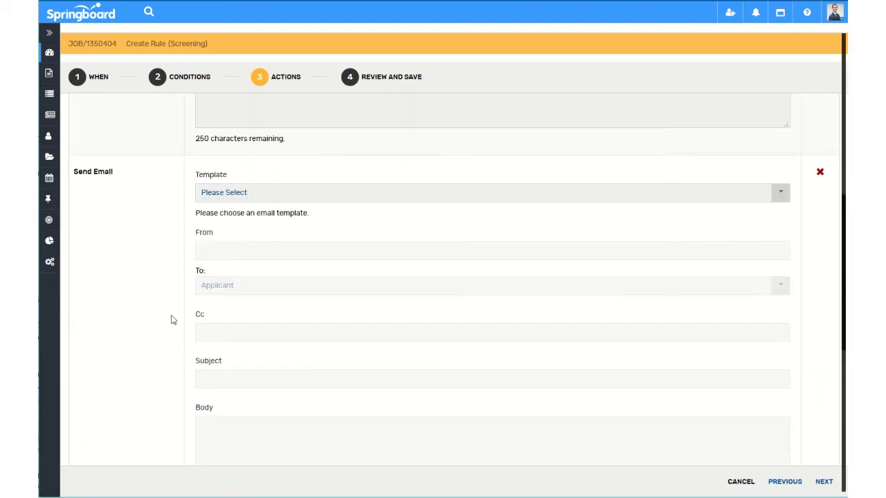
left_click(367, 199)
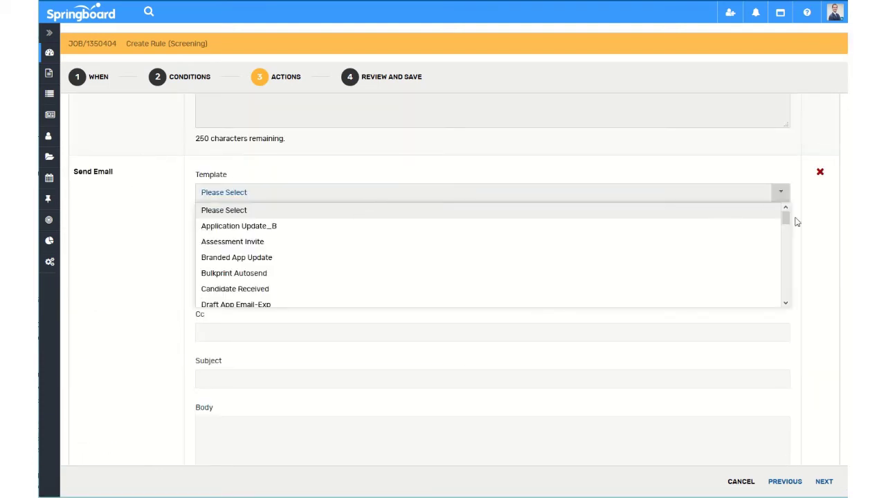
left_click_drag(785, 218, 785, 294)
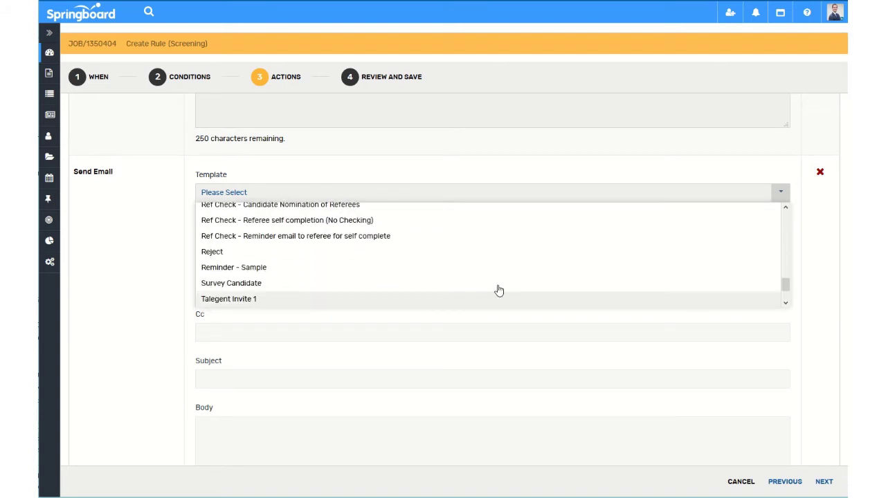
left_click(267, 254)
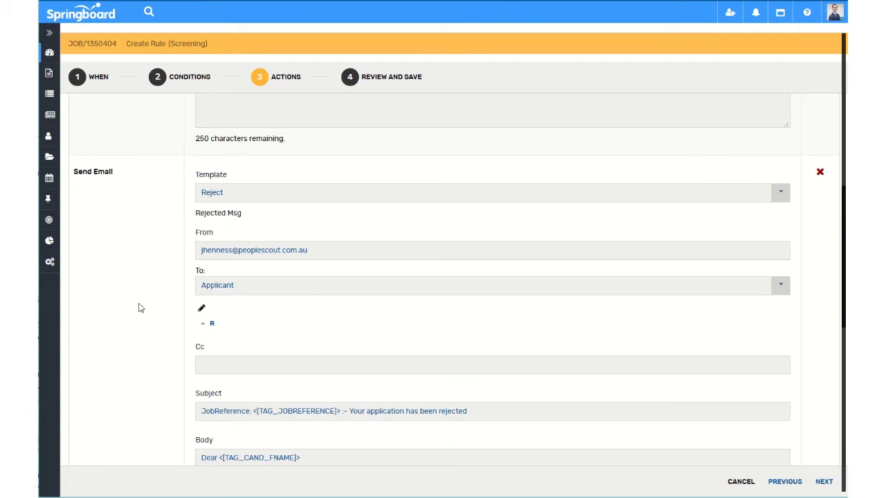
scroll(138, 308, "down", 7)
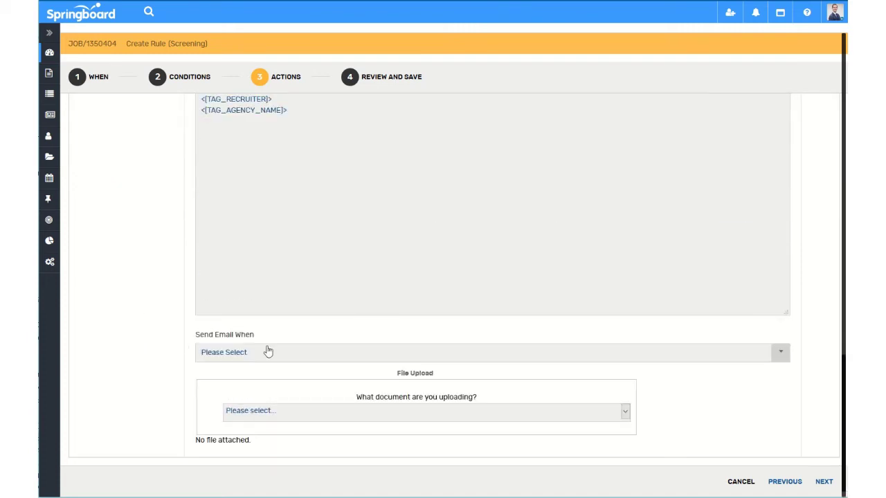
- Name the rule "No rights to work", create it, and check it in the job's list of all rules
left_click(823, 482)
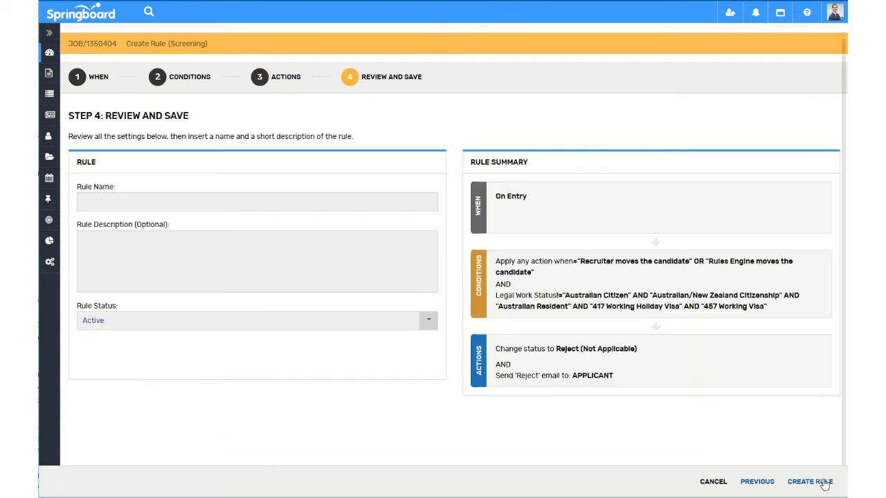
left_click(184, 199)
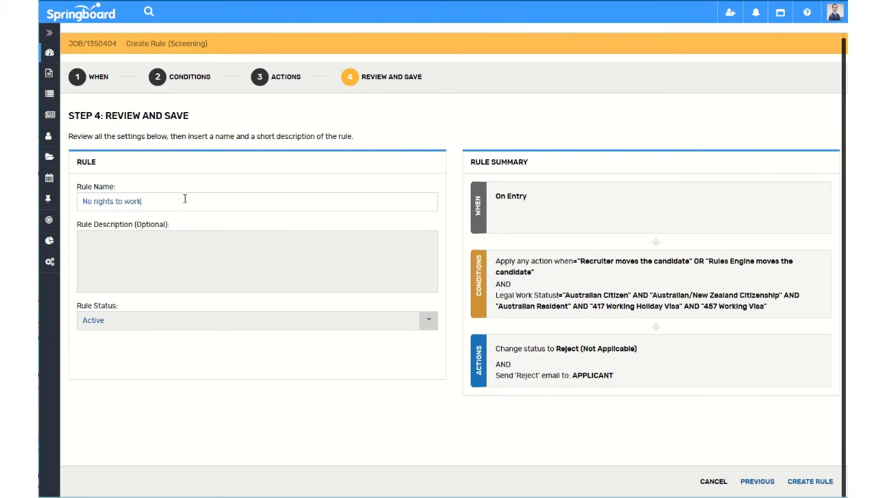
left_click(190, 252)
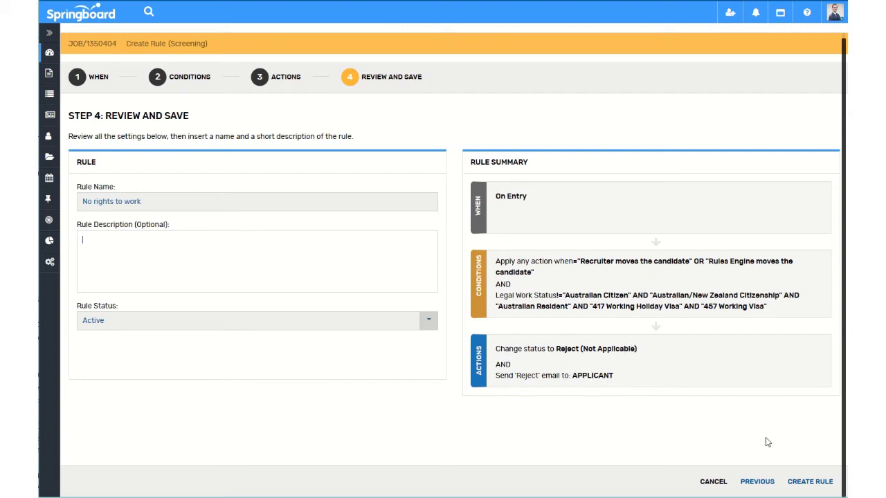
left_click(810, 482)
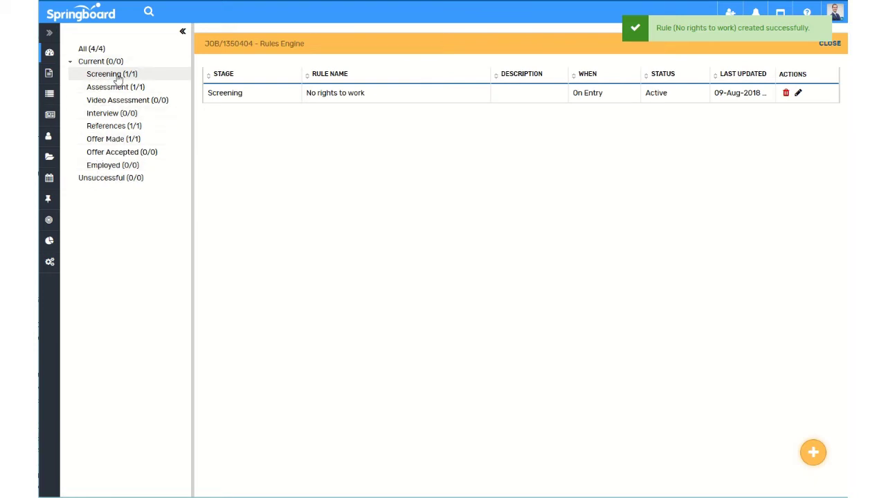
left_click(90, 50)
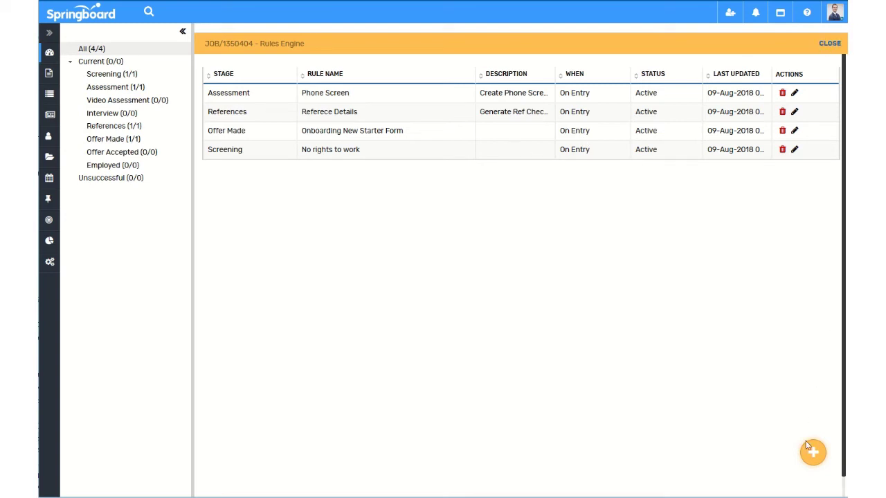
left_click(831, 45)
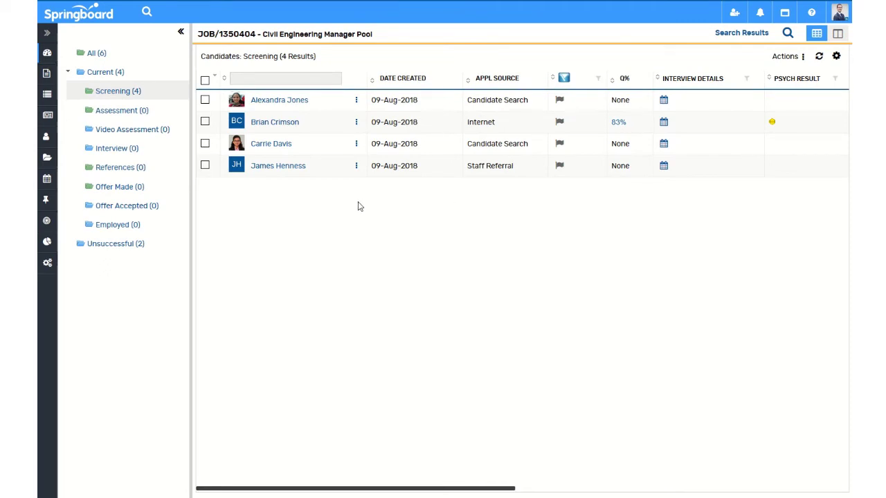
- Start a new rule on the job's All folder and set it to apply On Send Email
right_click(92, 59)
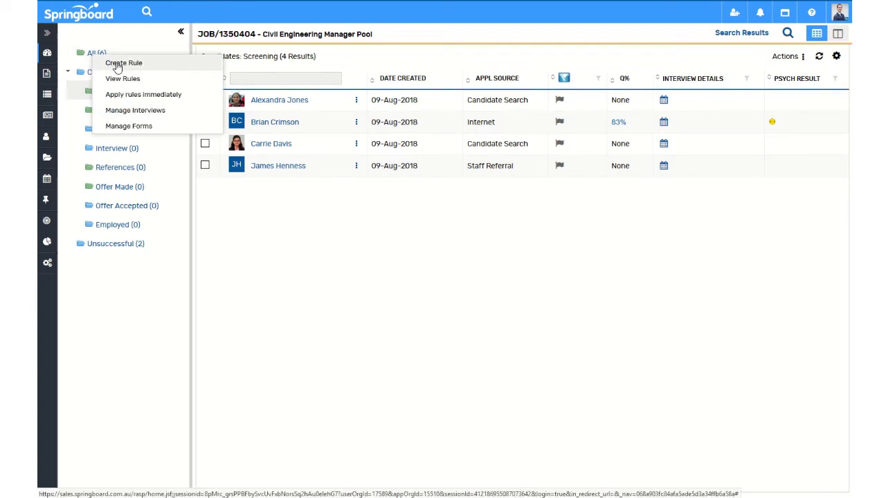
left_click(117, 64)
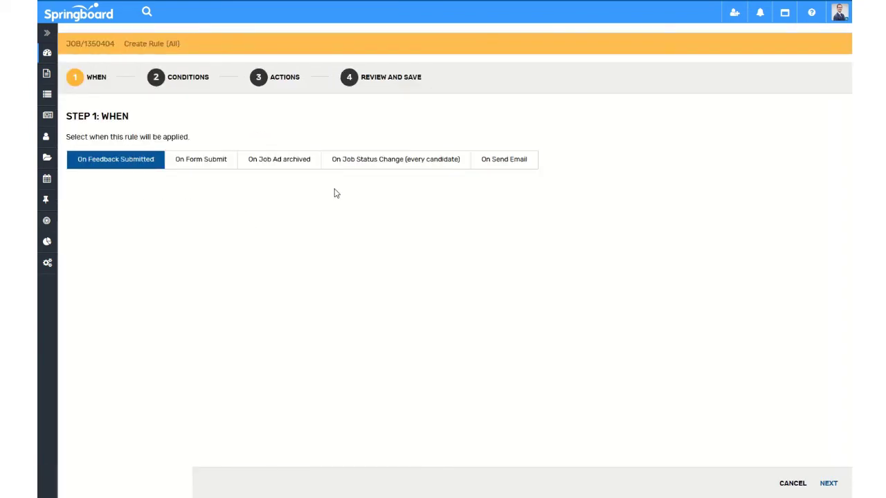
left_click(504, 166)
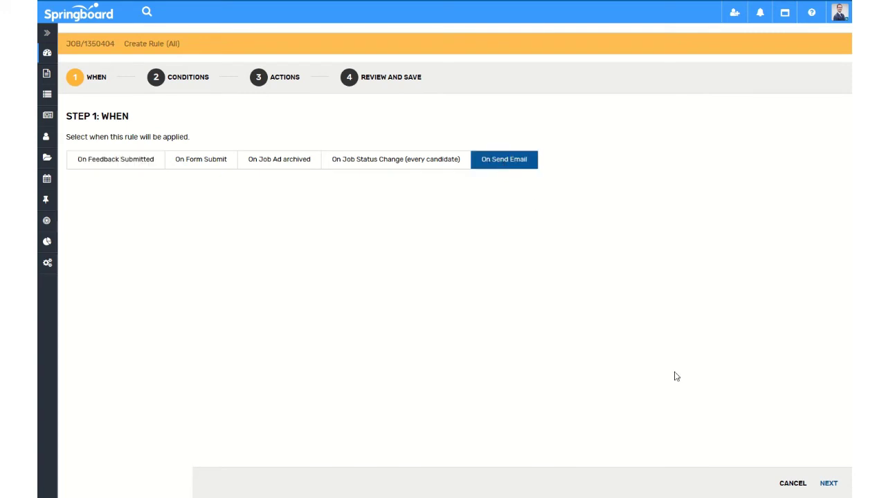
left_click(827, 483)
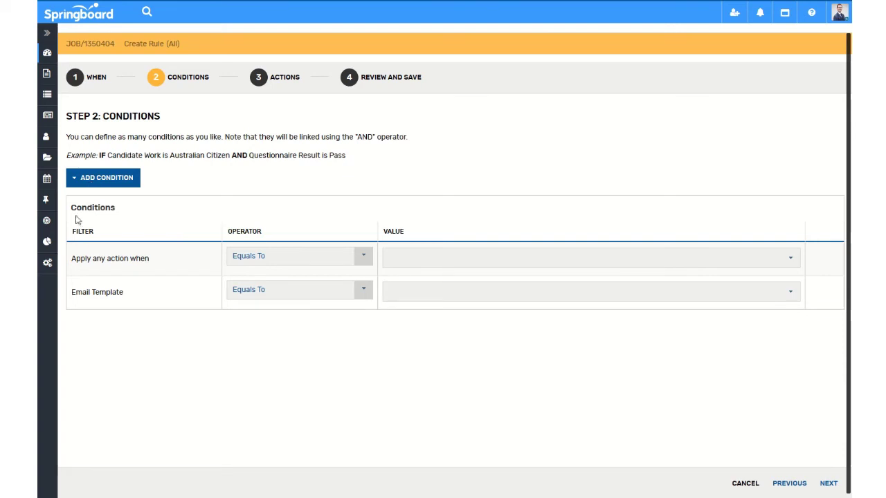
- Apply the new rule's actions when either the recruiter or the Rules Engine moves the candidate
left_click(445, 263)
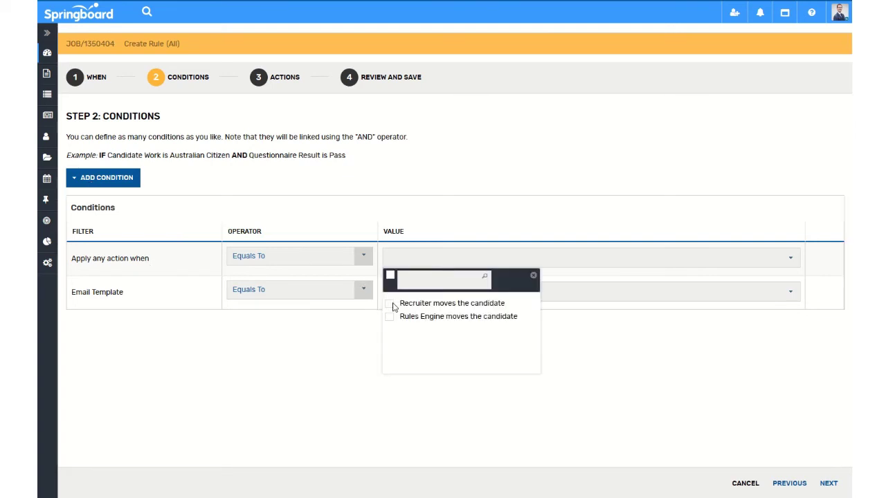
left_click(389, 303)
left_click(391, 317)
left_click(367, 348)
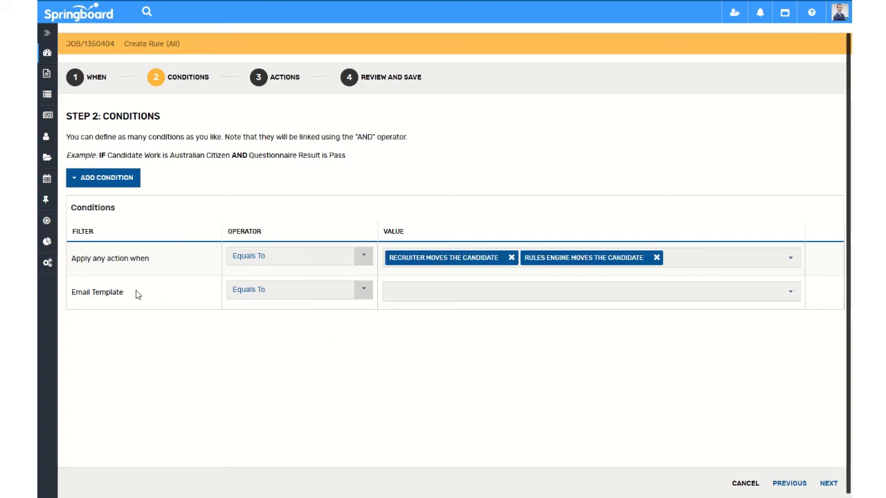
- Set the Email Template condition to Equals To Reject
left_click(283, 293)
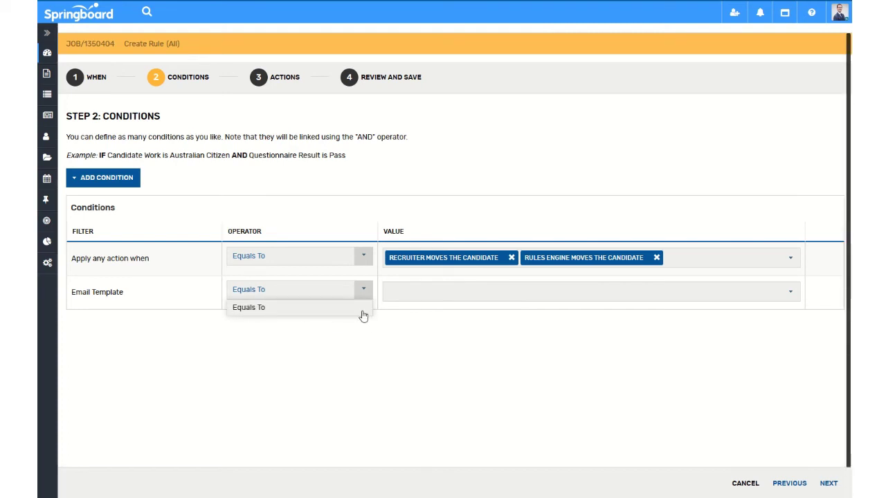
left_click(365, 292)
left_click(509, 298)
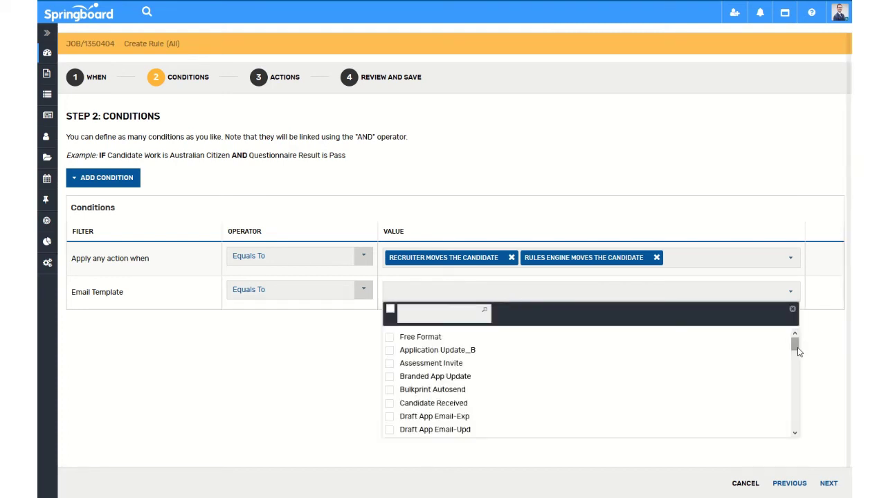
left_click_drag(795, 346, 797, 423)
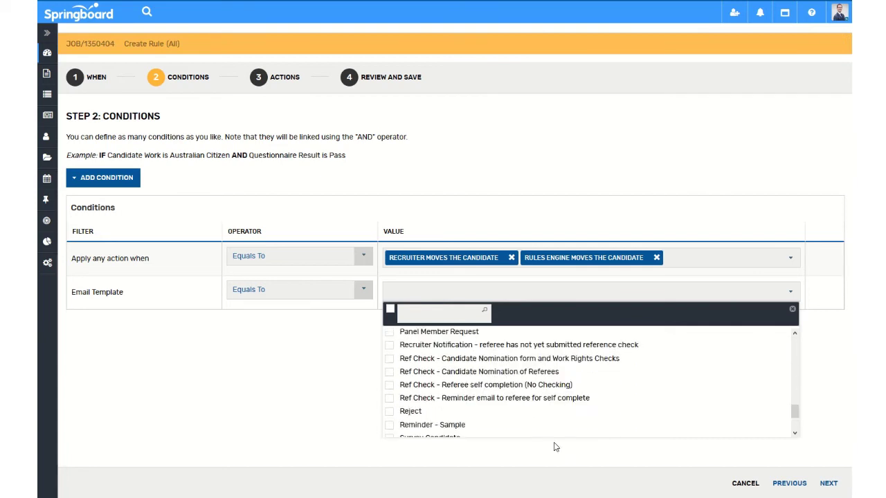
left_click(392, 416)
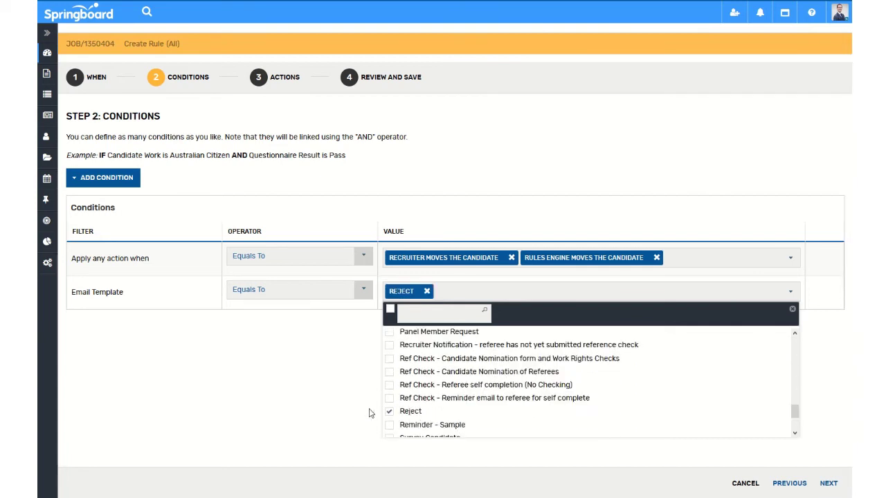
left_click(327, 389)
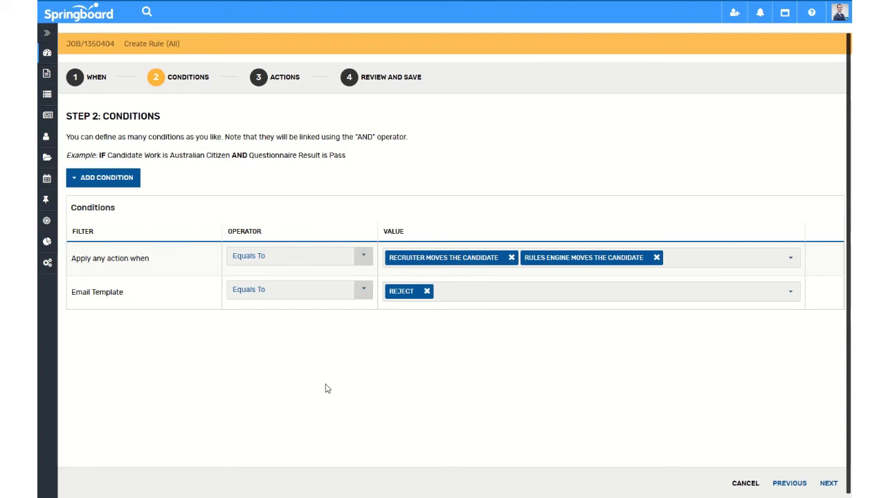
- Add an Unsuccessful Candidate Contact condition that Equals To Not contacted
left_click(117, 179)
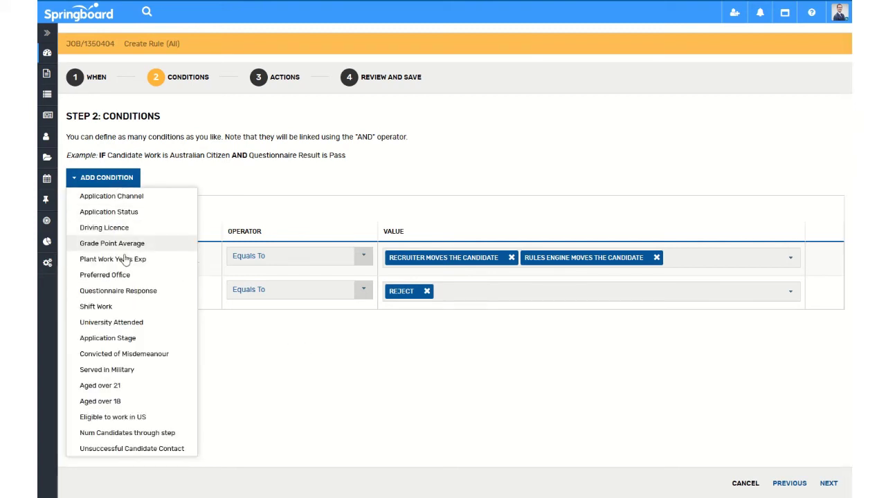
left_click(129, 451)
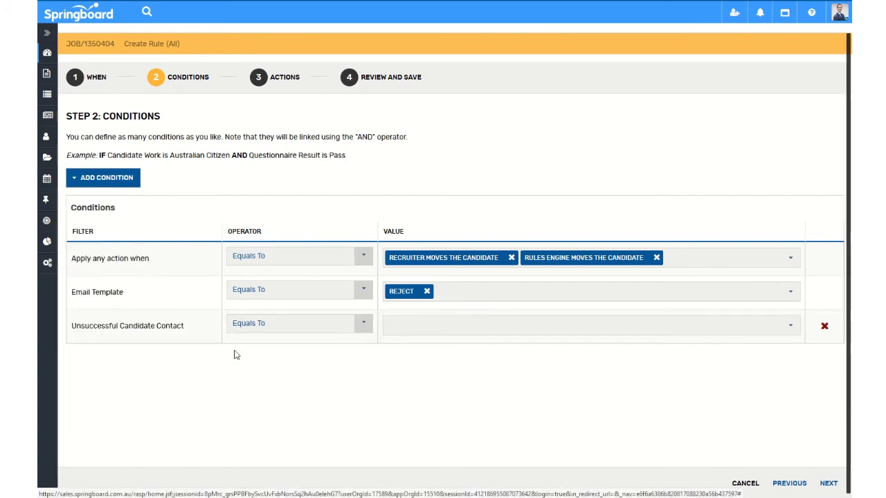
left_click(306, 328)
left_click(421, 331)
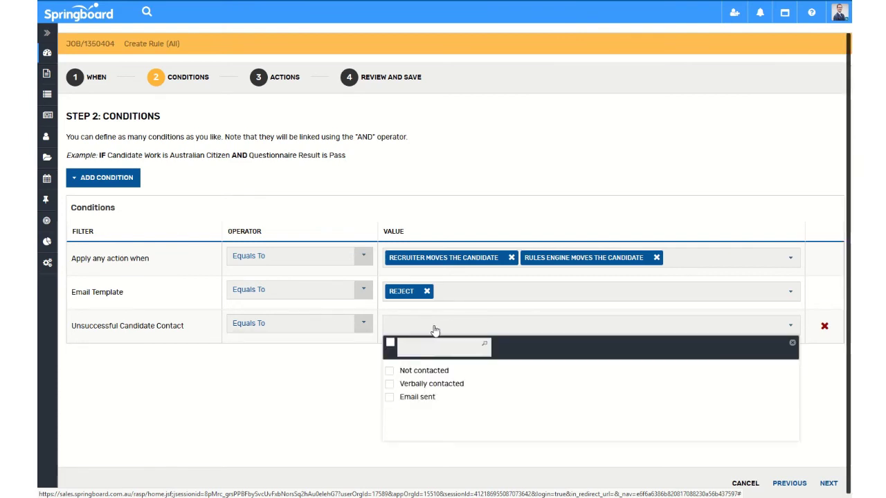
left_click(389, 372)
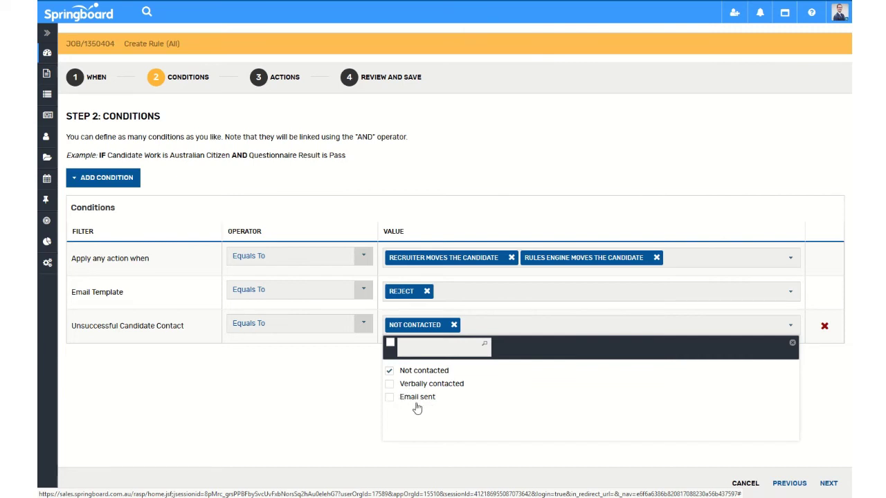
left_click(312, 400)
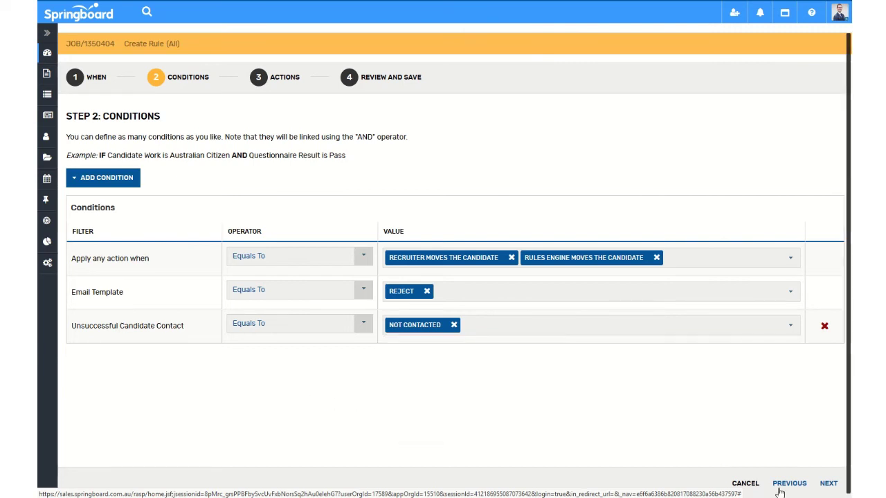
- Add a Change Status action with the new status Reject and the reason "Reject email has been sent"
left_click(831, 484)
left_click(87, 161)
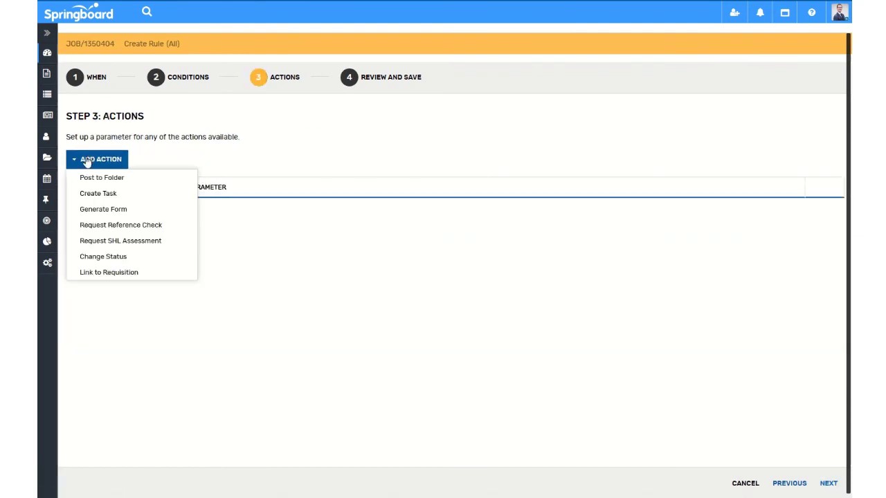
left_click(103, 259)
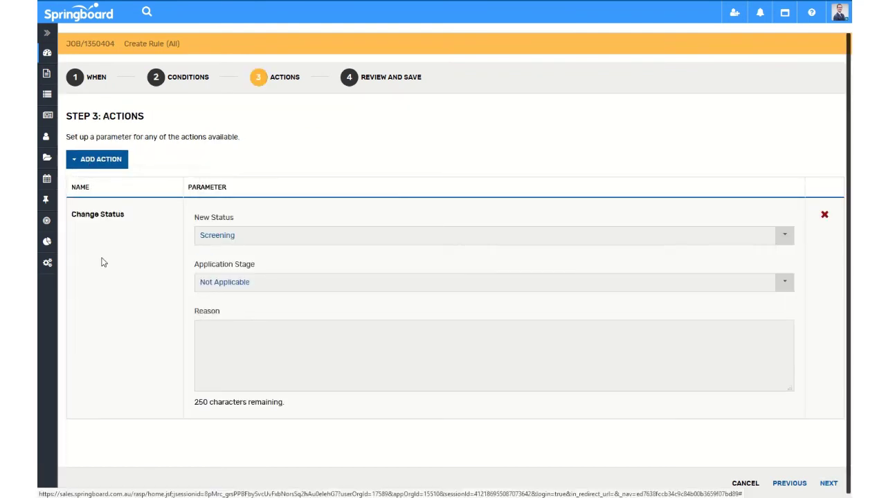
left_click(307, 242)
scroll(268, 301, "down", 3)
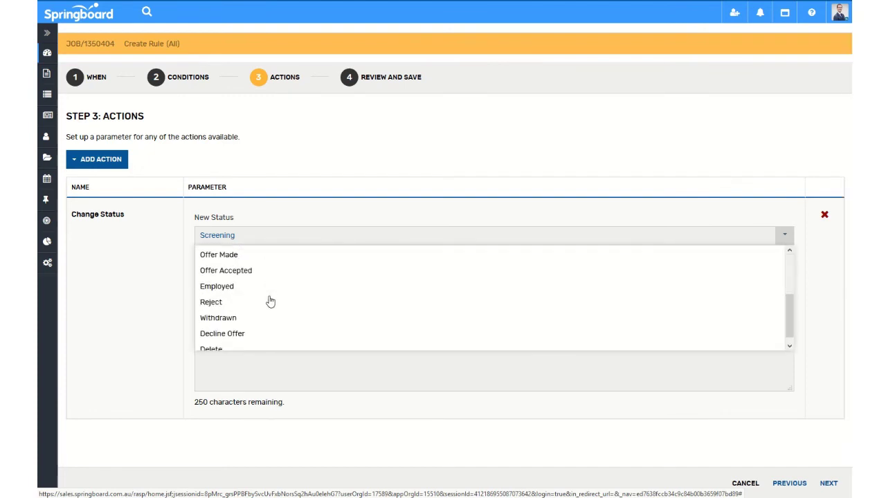
left_click(229, 297)
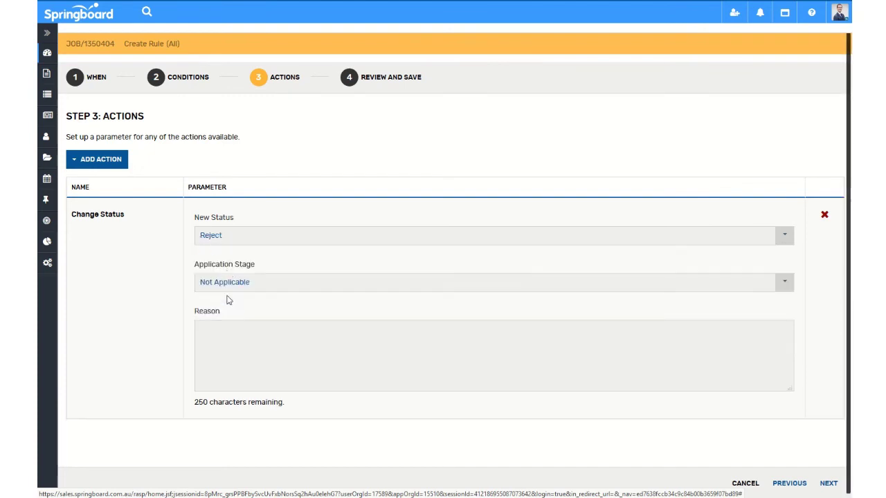
left_click(229, 337)
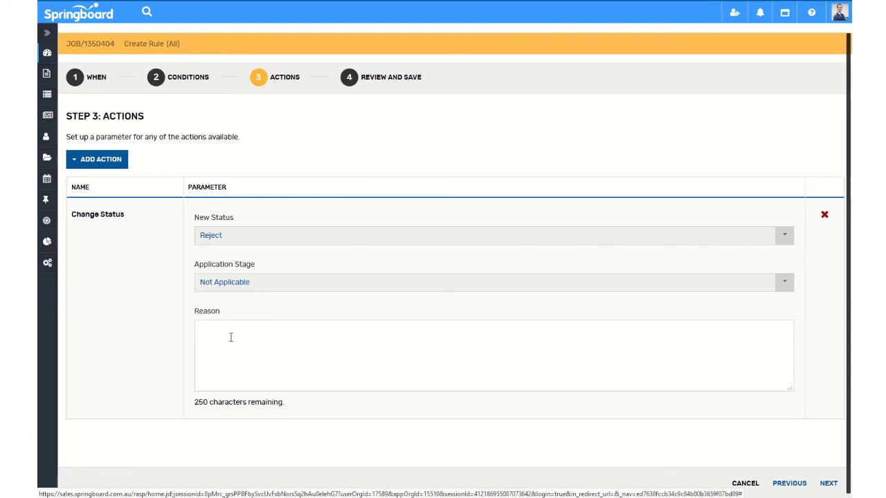
type("Reject email ")
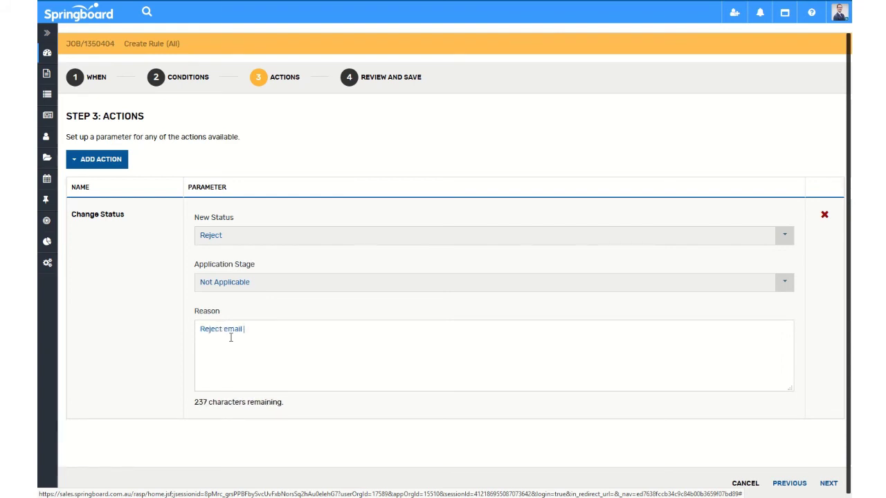
type("has been sent")
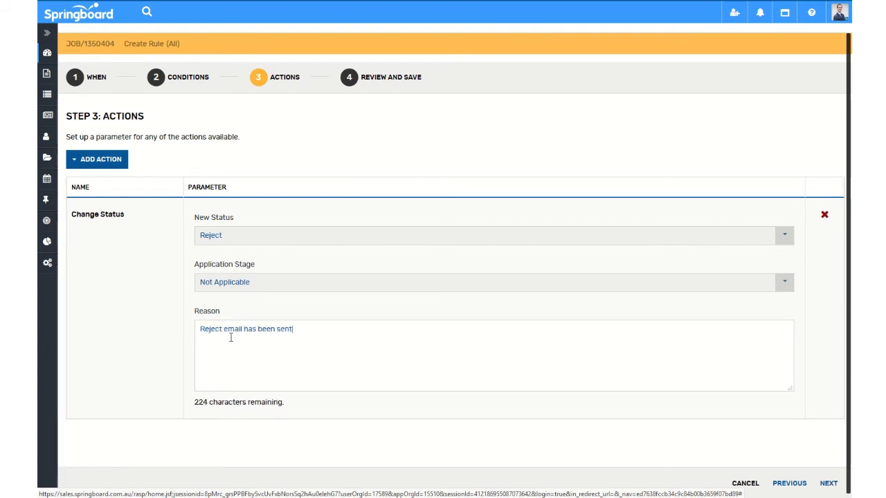
- Name the rule "Reject candidate on reject email being sent", create it and close the rules list
left_click(828, 483)
left_click(155, 206)
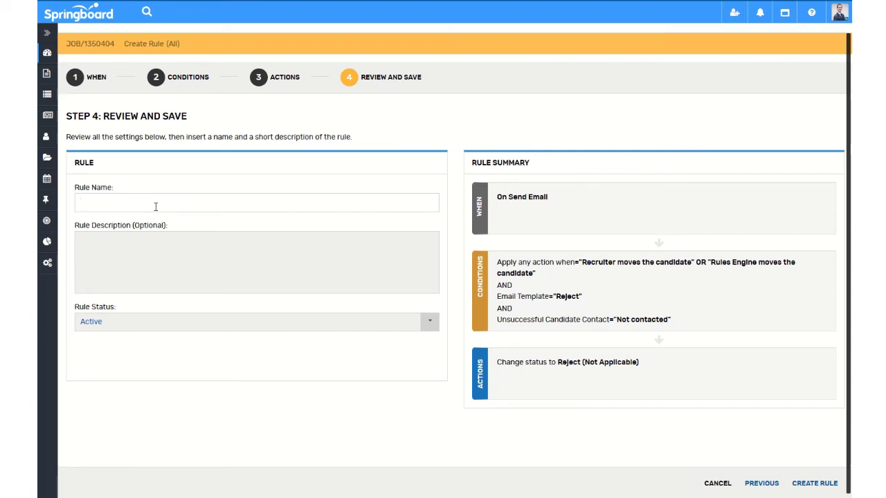
type("Reject candidate on reject email being sent")
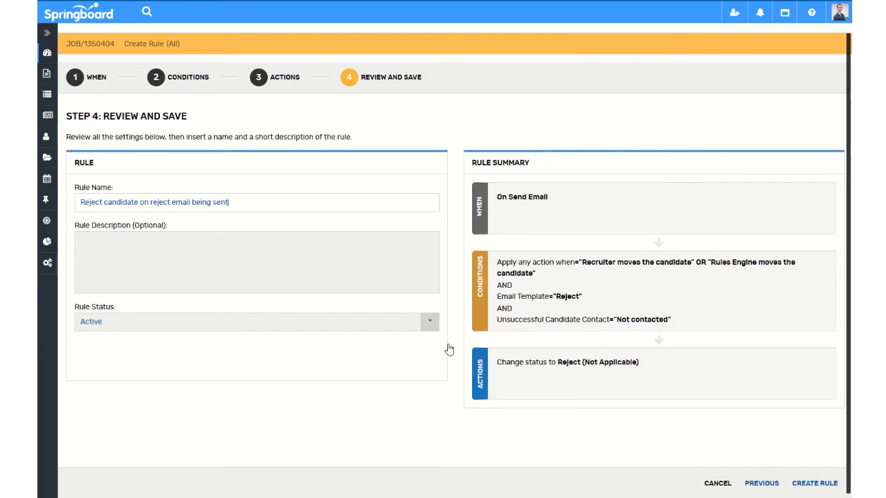
left_click(810, 483)
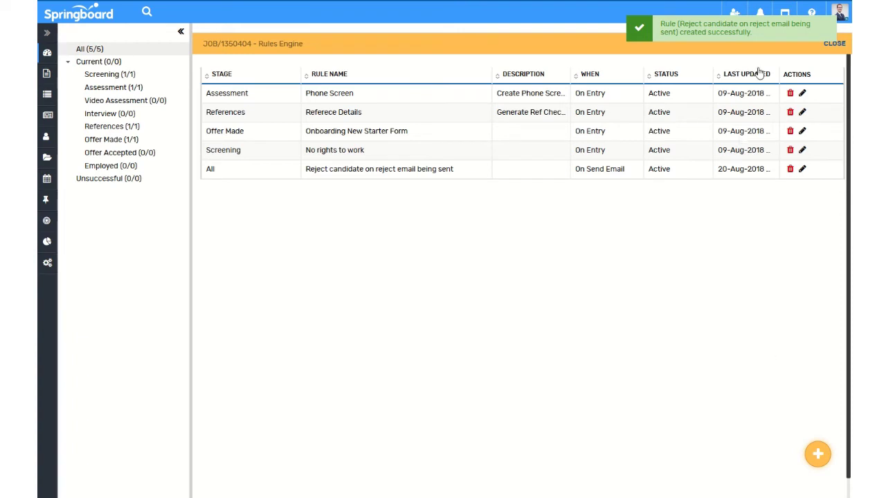
left_click(838, 44)
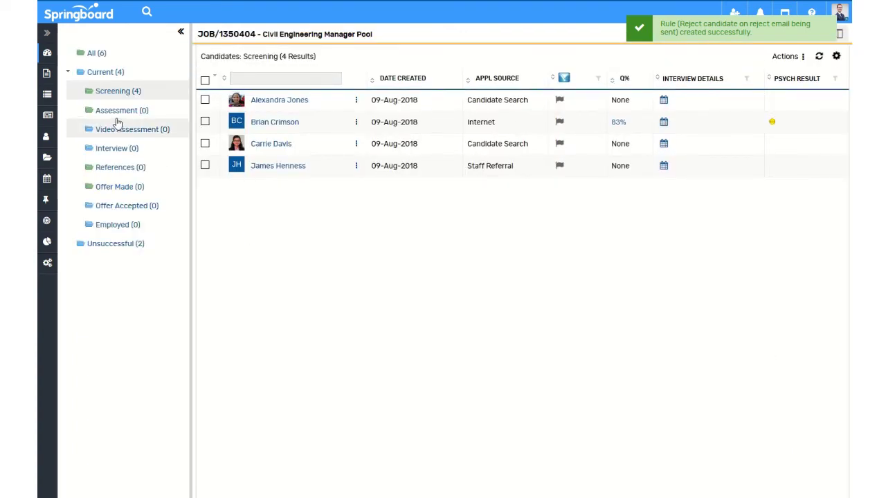
- Start a new rule on the job's Screening folder that applies On Entry
right_click(119, 93)
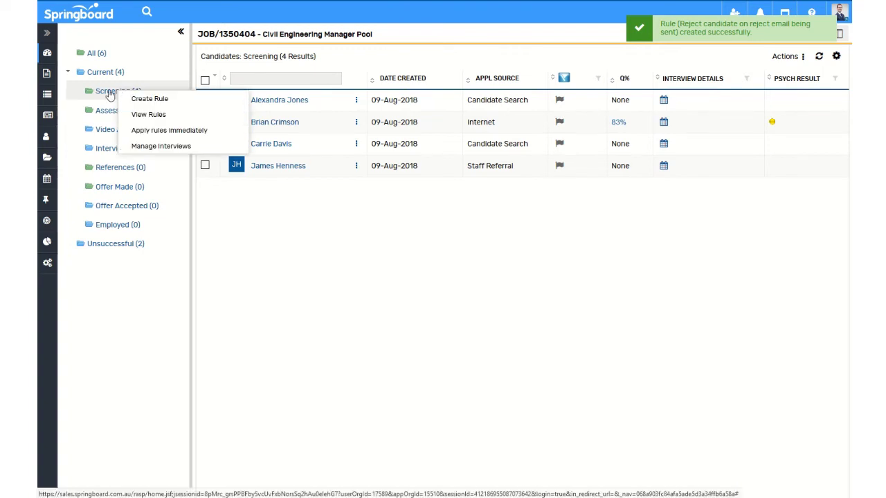
left_click(150, 100)
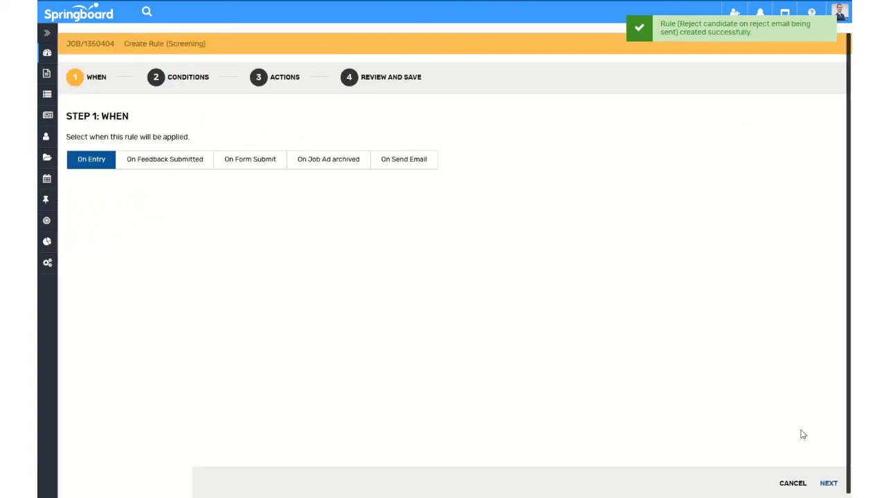
left_click(828, 484)
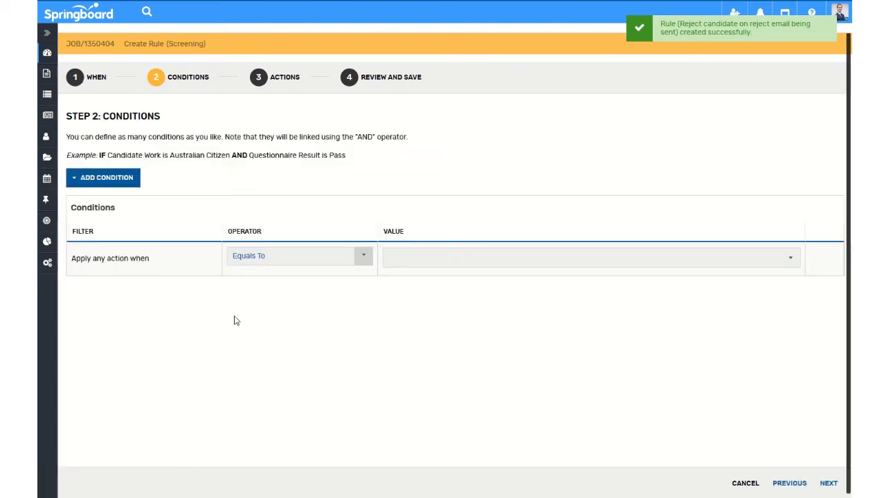
- Apply the Screening rule's actions when either the recruiter or the Rules Engine moves the candidate
left_click(449, 261)
left_click(391, 305)
left_click(390, 318)
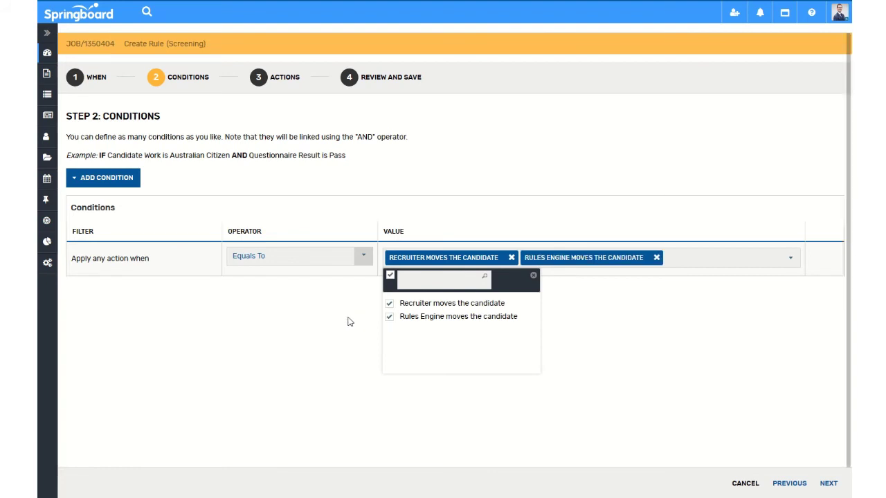
left_click(175, 243)
- Add a Questionnaire Response condition where the preference location question Equals To Sydney
left_click(118, 185)
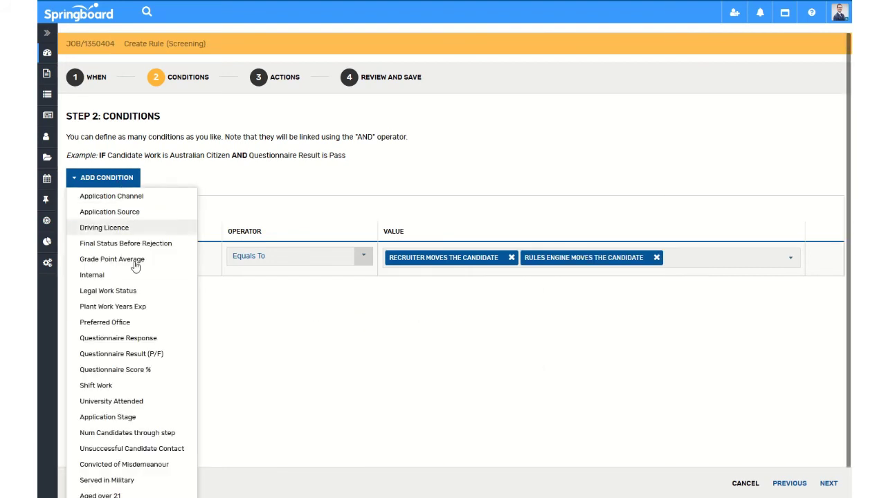
left_click(110, 341)
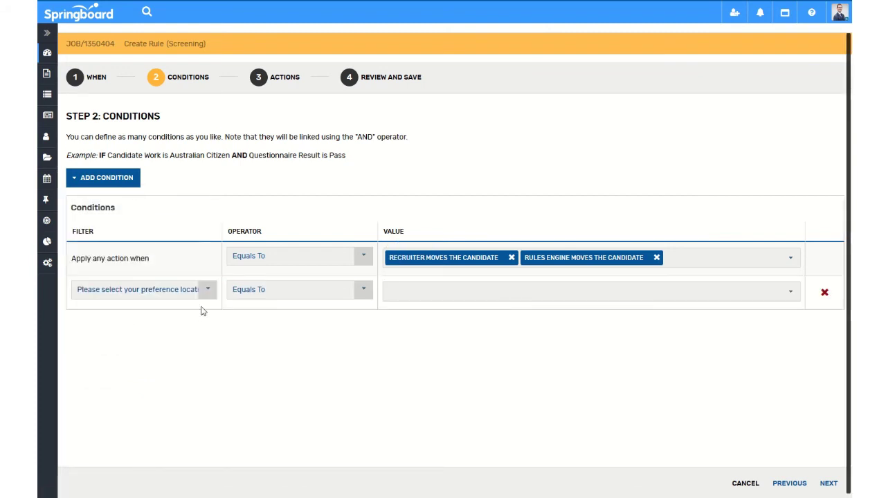
left_click(202, 295)
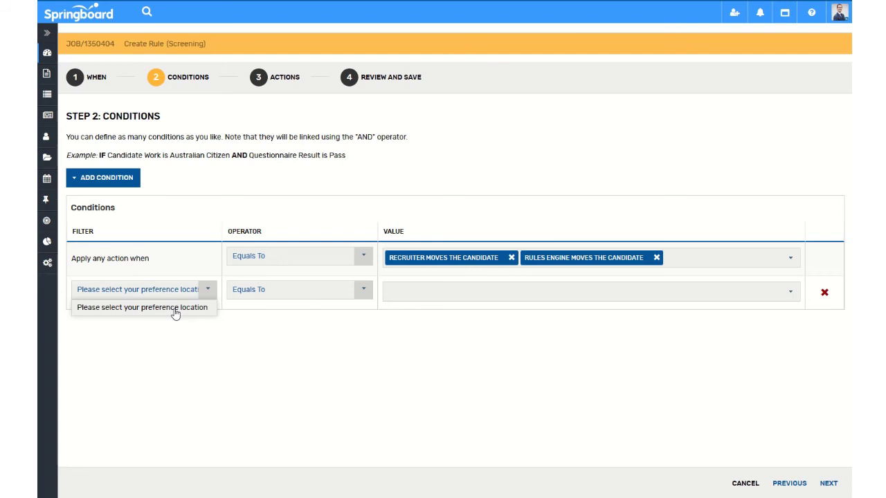
left_click(261, 317)
left_click(584, 298)
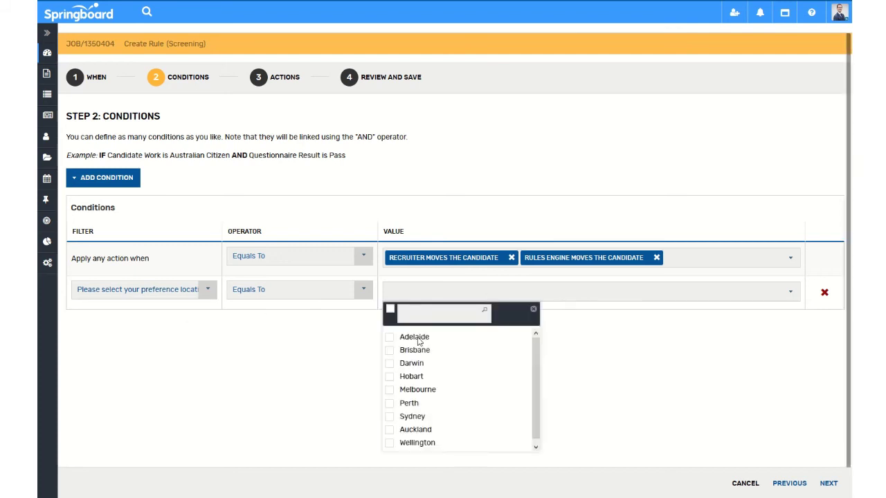
left_click(391, 418)
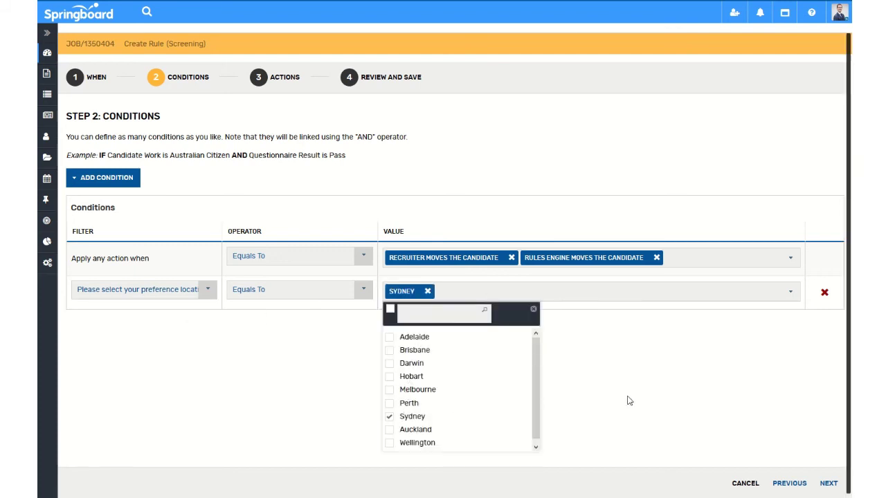
left_click(628, 402)
left_click(828, 483)
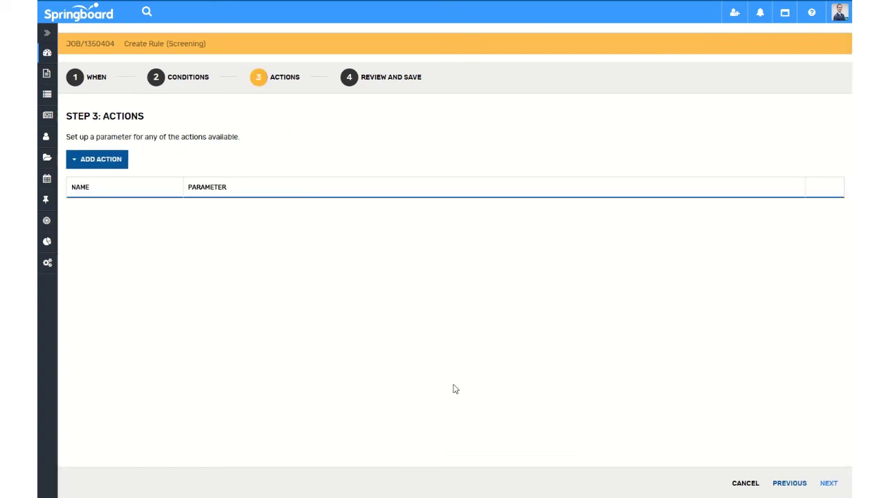
left_click(90, 160)
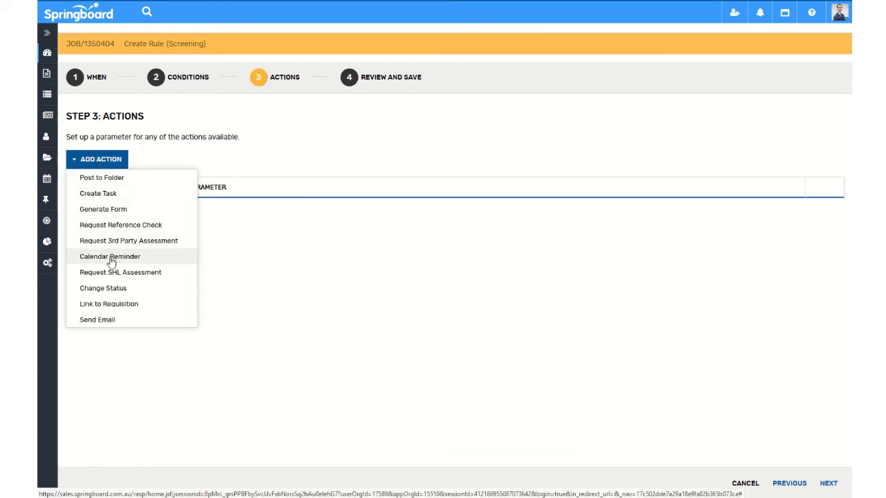
left_click(111, 288)
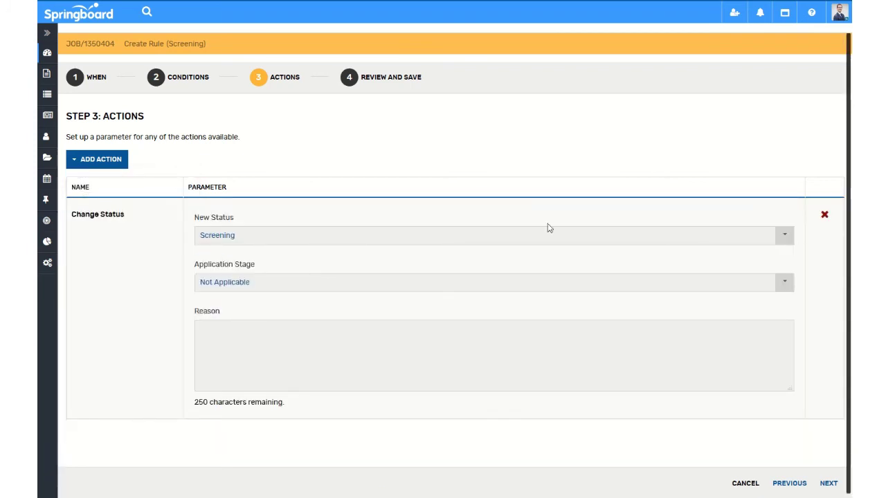
left_click(825, 217)
- Add a Link to Requisition action that links candidates to the Sydney Civil Engineering Manager job, JOB/1352188
left_click(116, 160)
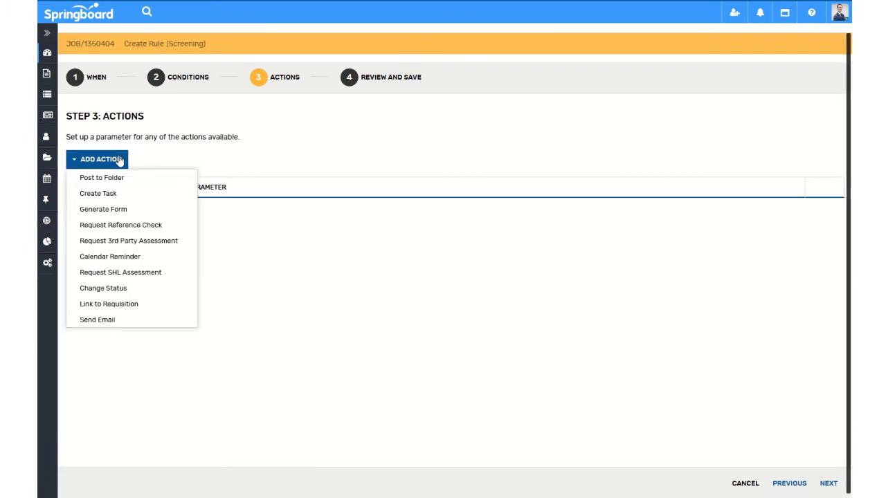
left_click(108, 304)
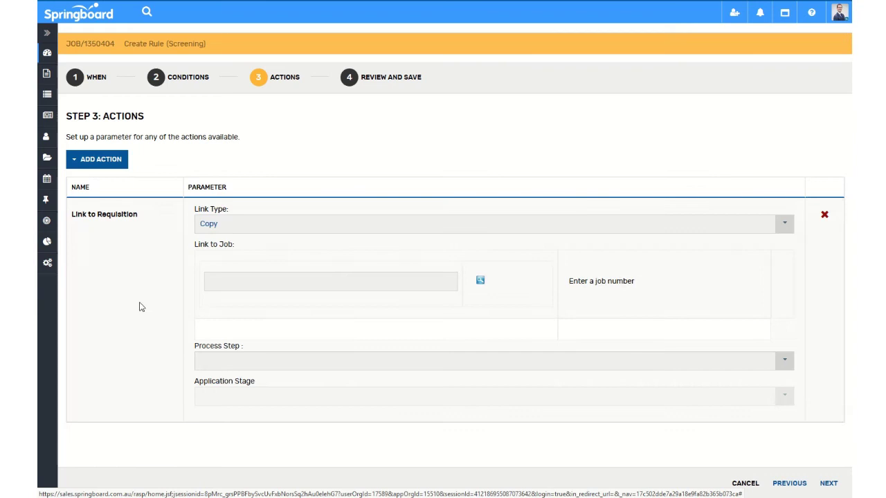
left_click(274, 282)
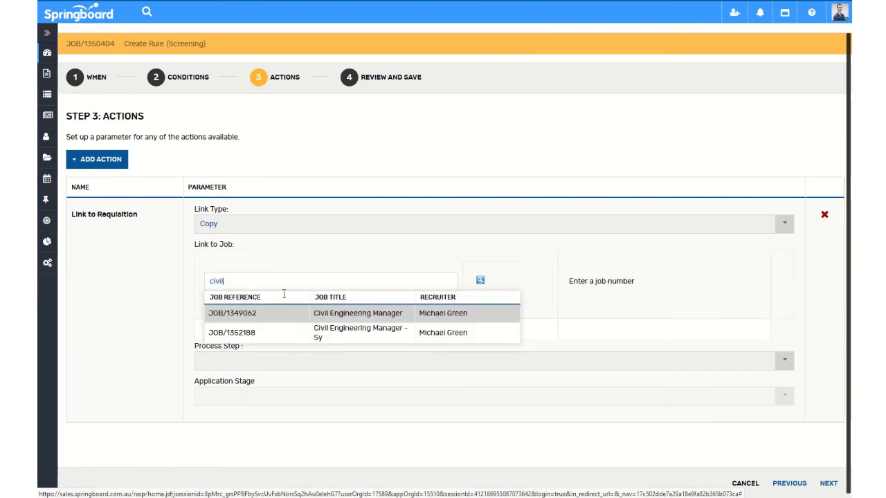
left_click(337, 337)
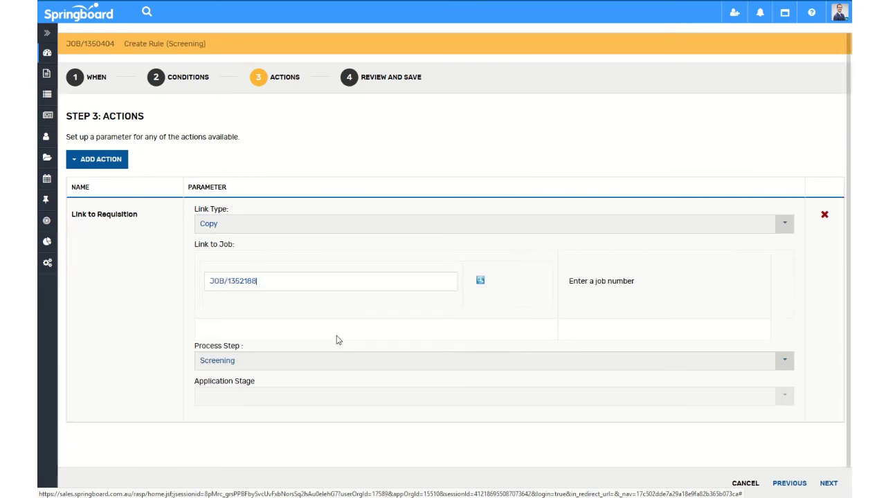
- Name the rule "Move Sydney preference candidates from pool to Sydney Req", create it and close the rules list
left_click(828, 483)
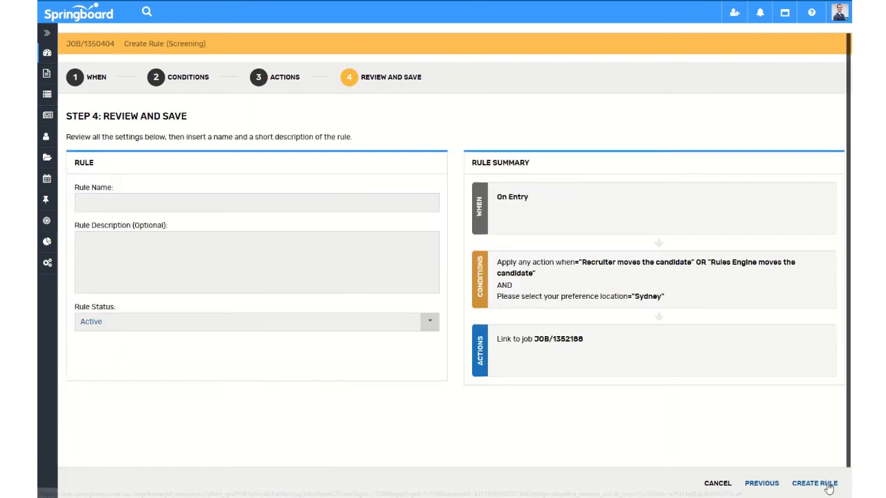
left_click(254, 201)
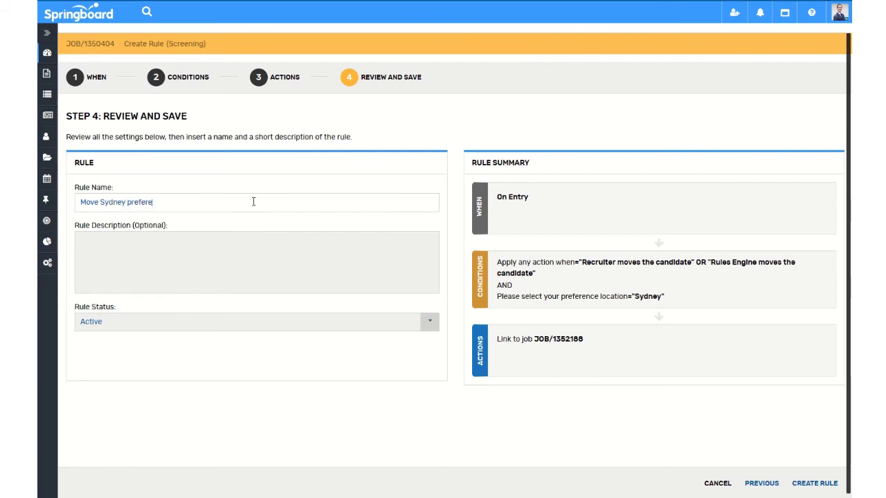
type("candidates form pool")
key("BackSpace")
key("BackSpace")
key("BackSpace")
key("BackSpace")
key("BackSpace")
key("BackSpace")
key("BackSpace")
key("BackSpace")
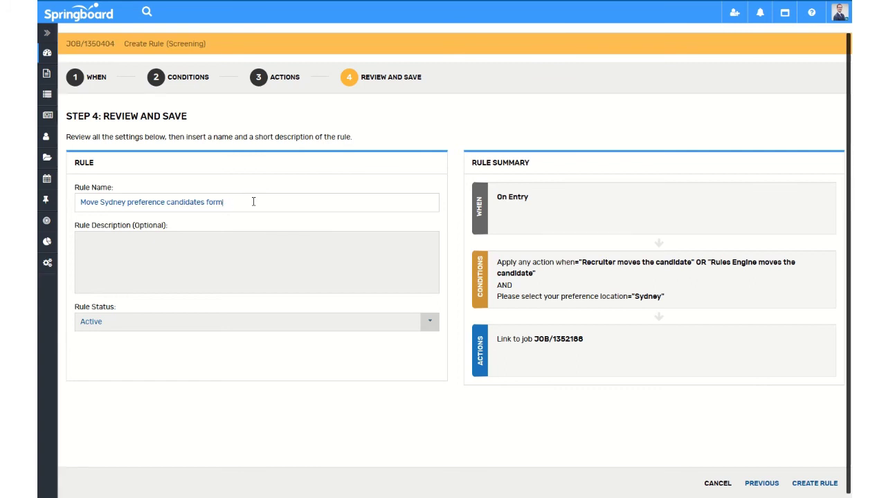
type("rom pool to Sydney req")
left_click(817, 483)
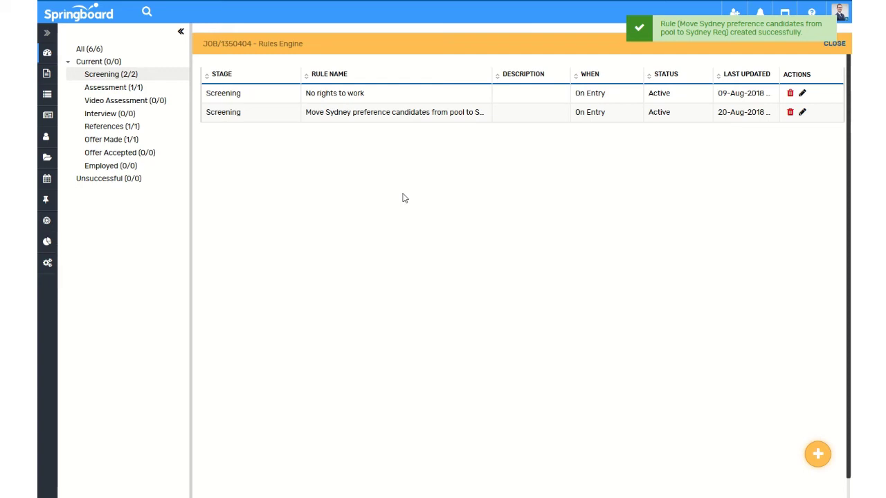
left_click(839, 46)
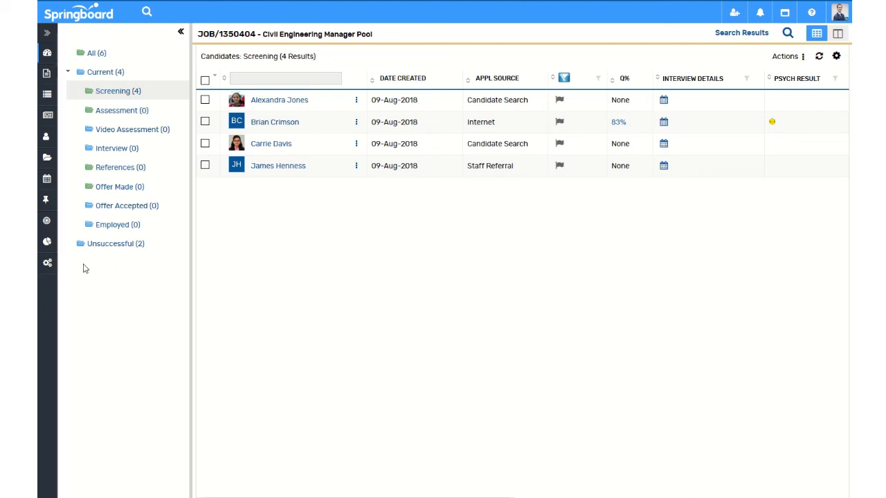
- Open the STANDARD workflow template in Process Designer and view its template rules
left_click(47, 263)
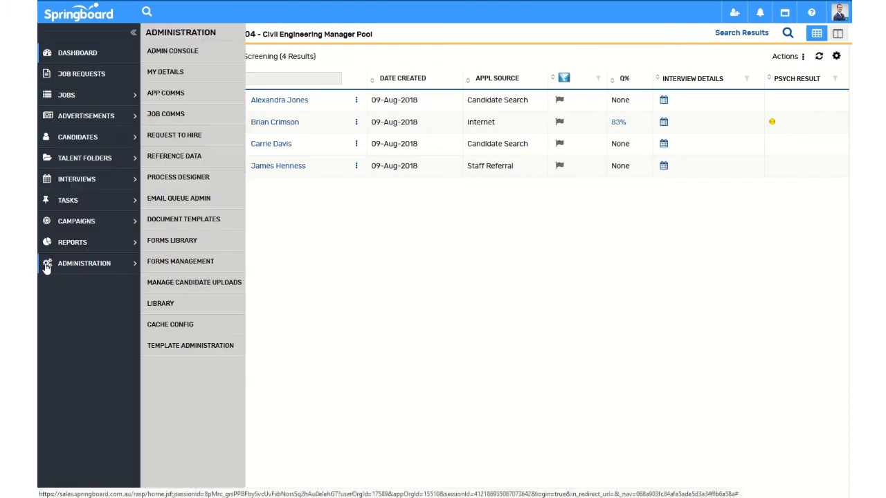
left_click(207, 179)
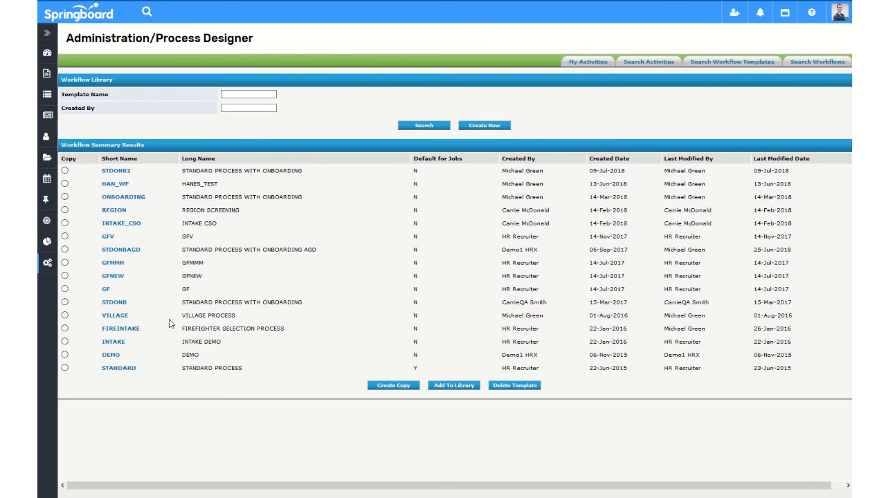
left_click(118, 369)
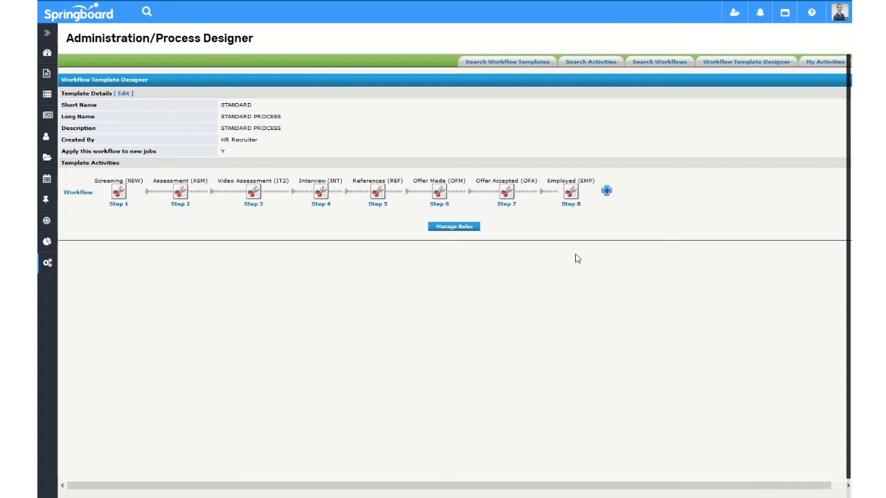
left_click(454, 227)
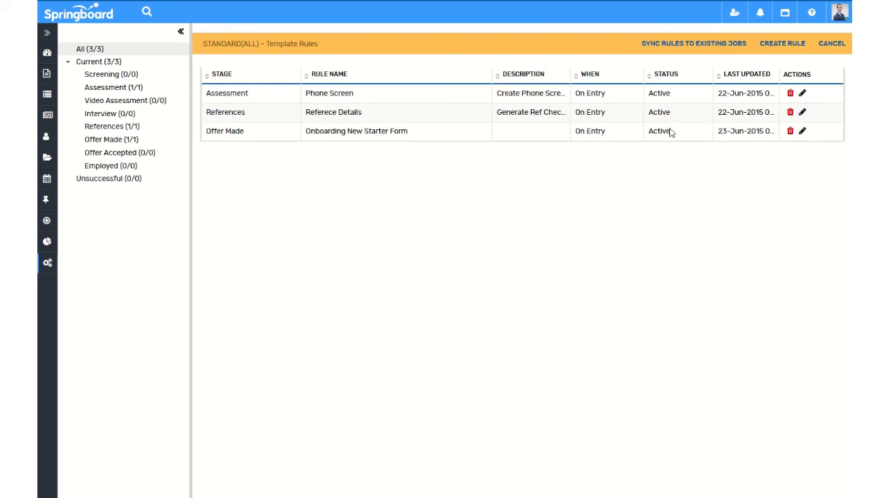
- Leave the template rules without changes and return to the dashboard
left_click(840, 50)
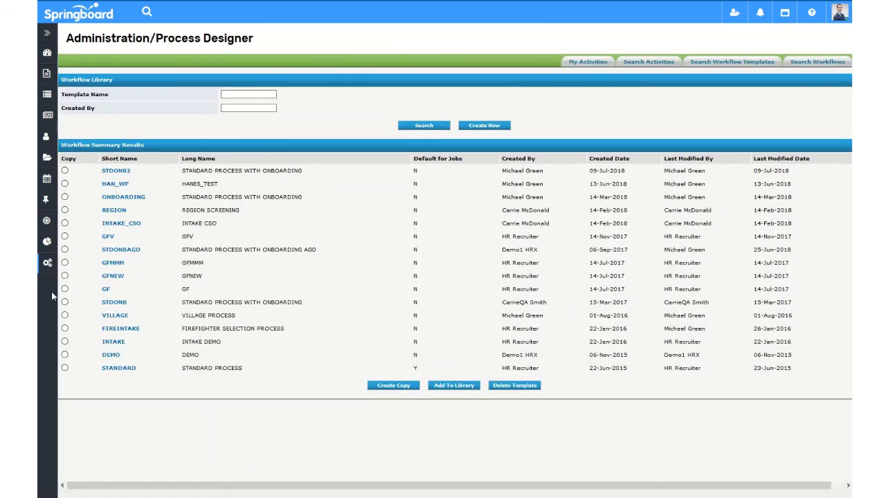
mouse_move(47, 54)
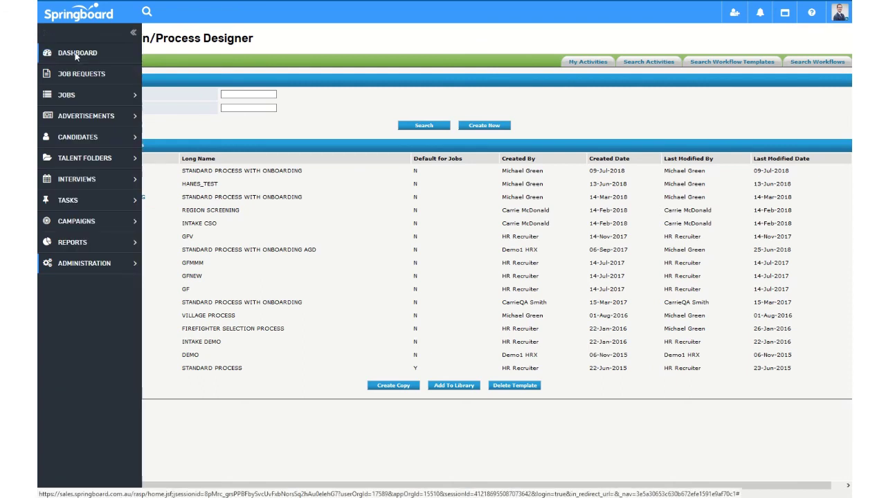
left_click(75, 56)
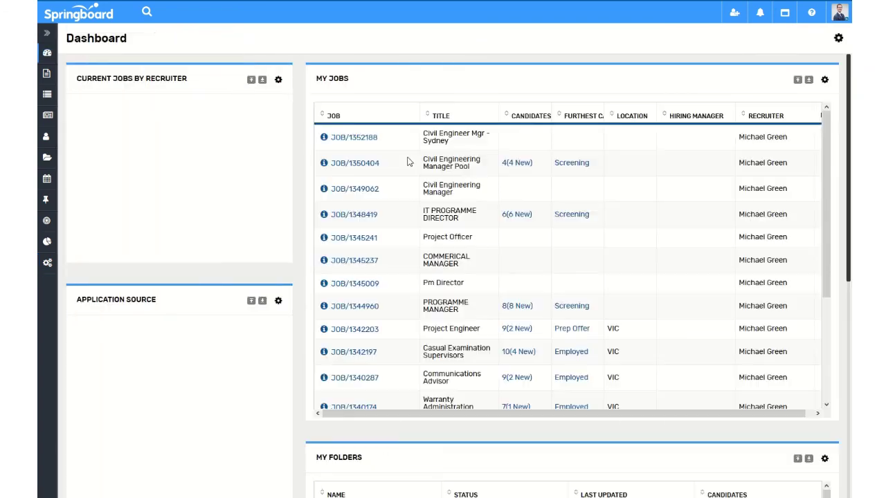